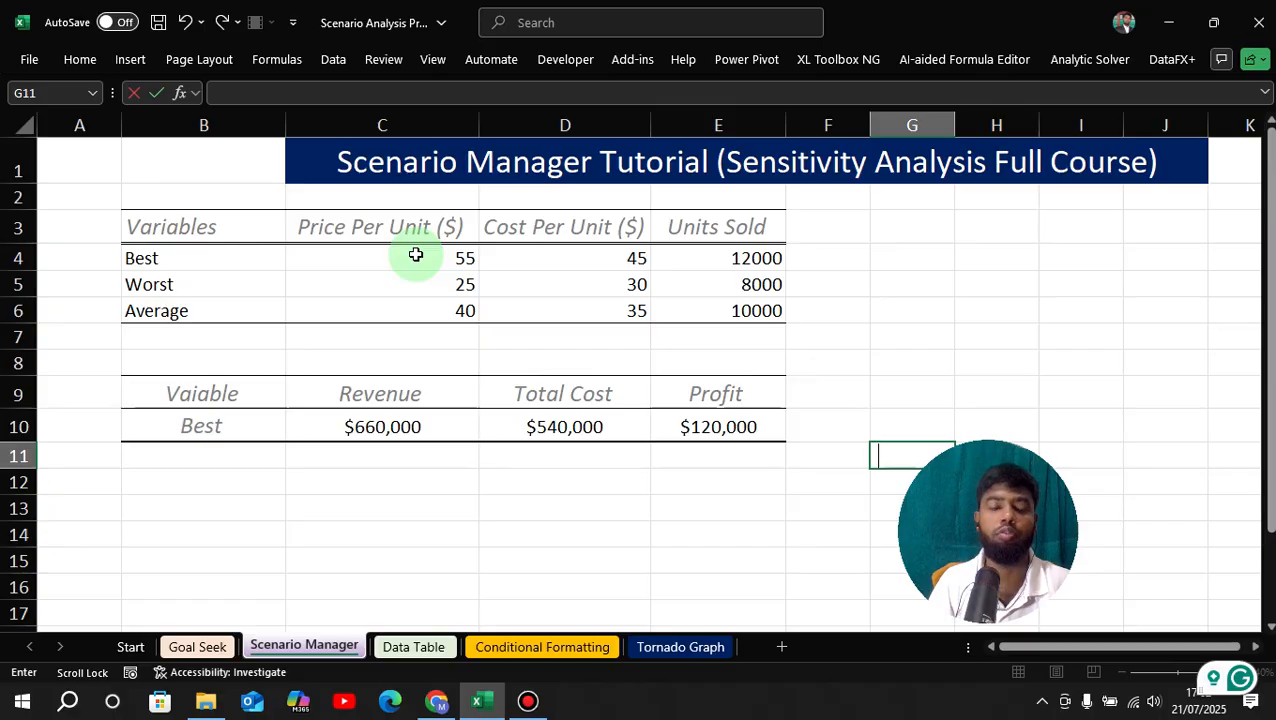
# - Examine the price per unit, cost per unit and units sold inputs for the Best, Worst and Average cases
pyautogui.click(357, 267)
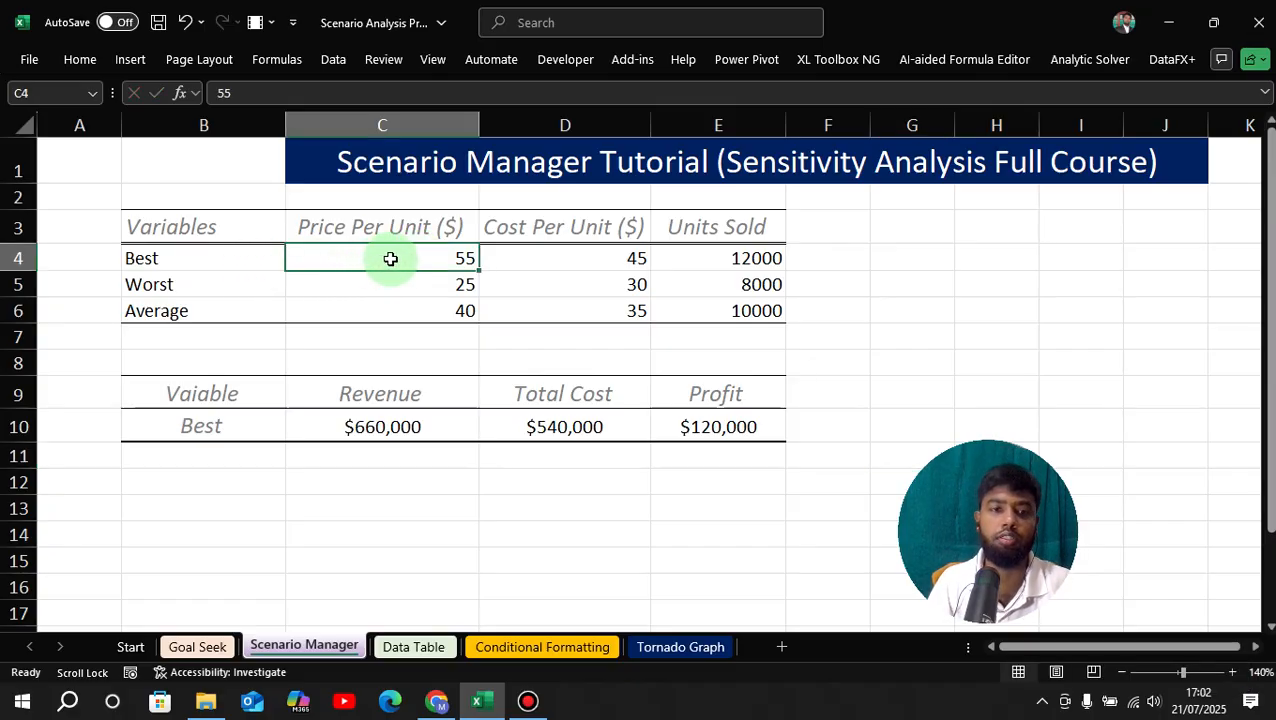
pyautogui.click(563, 263)
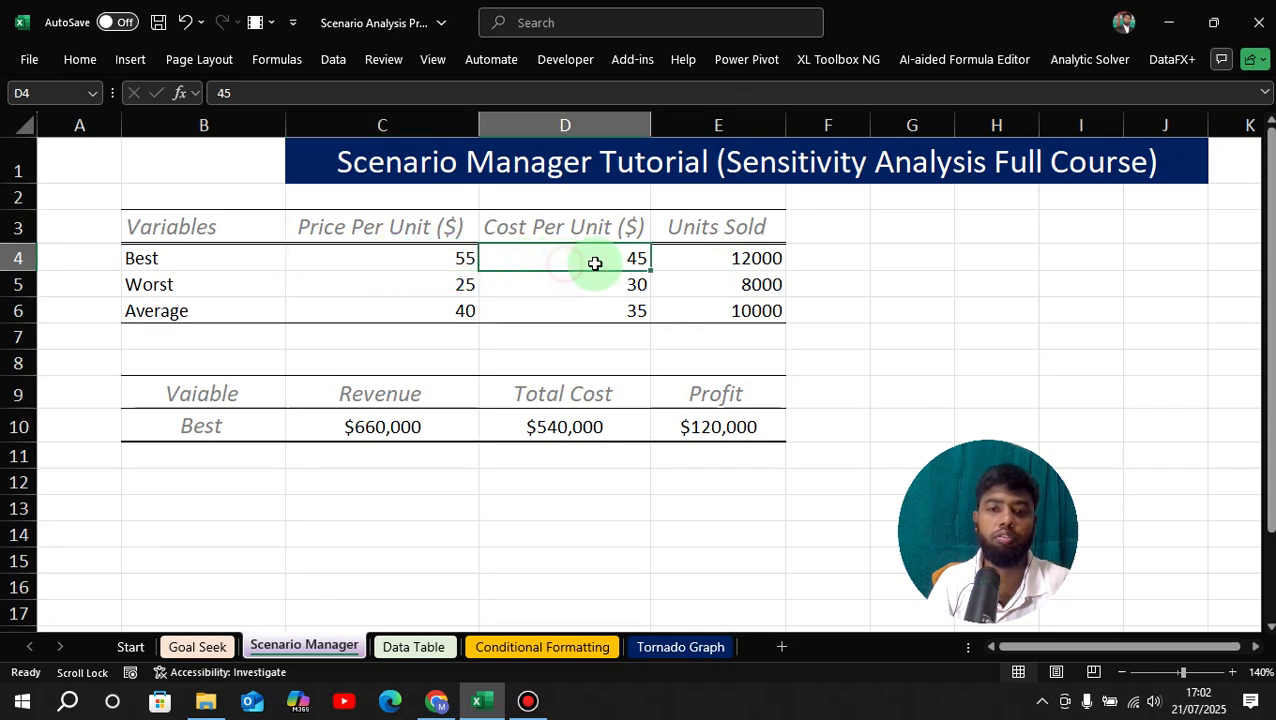
pyautogui.click(723, 264)
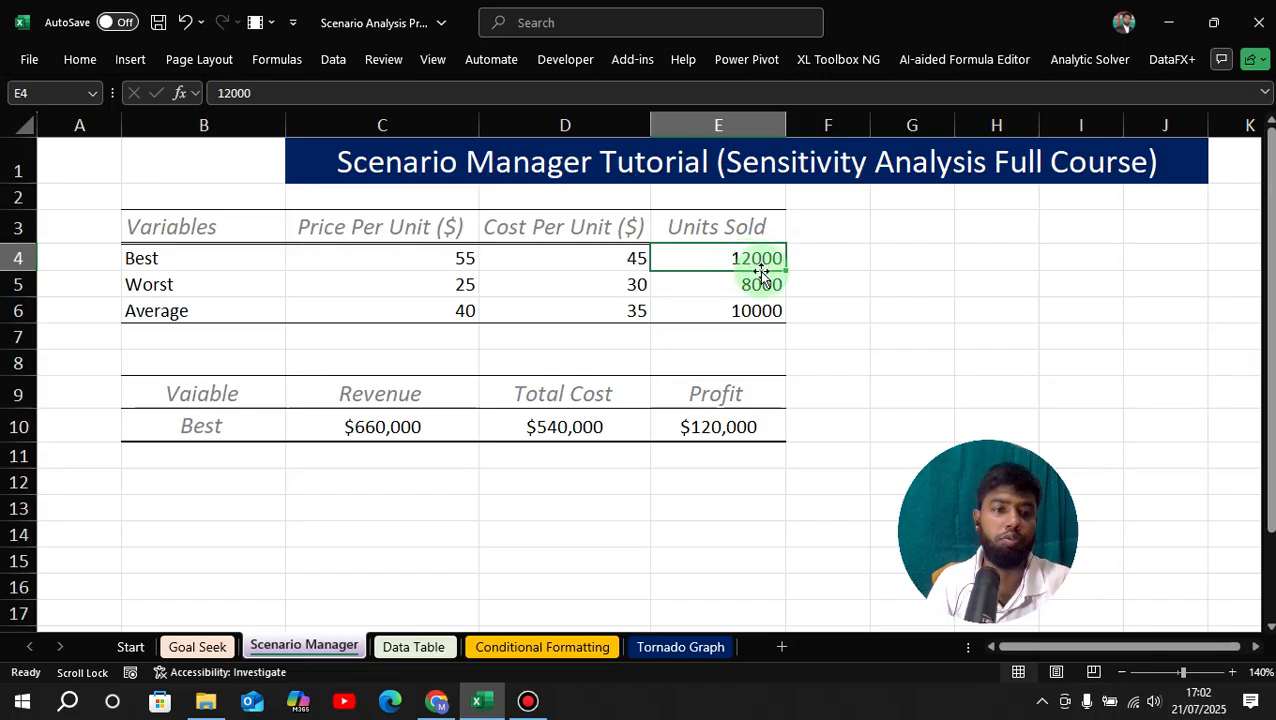
pyautogui.click(212, 285)
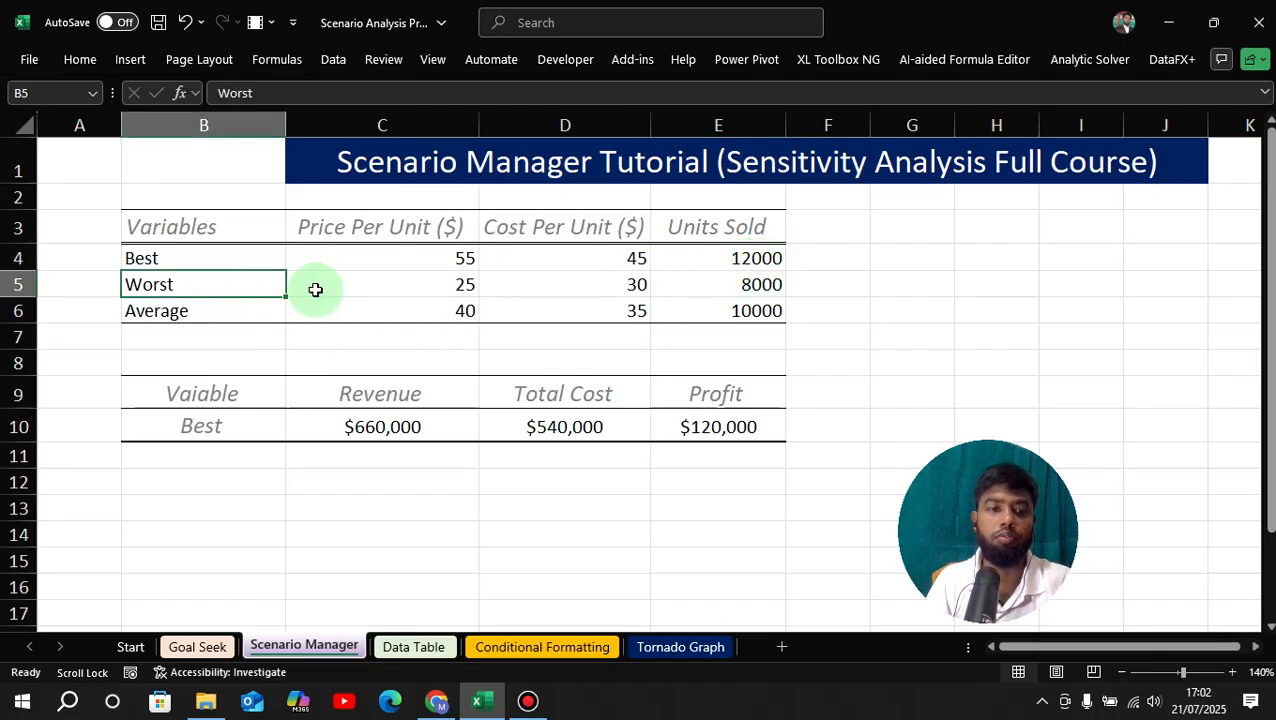
pyautogui.click(460, 291)
pyautogui.click(577, 288)
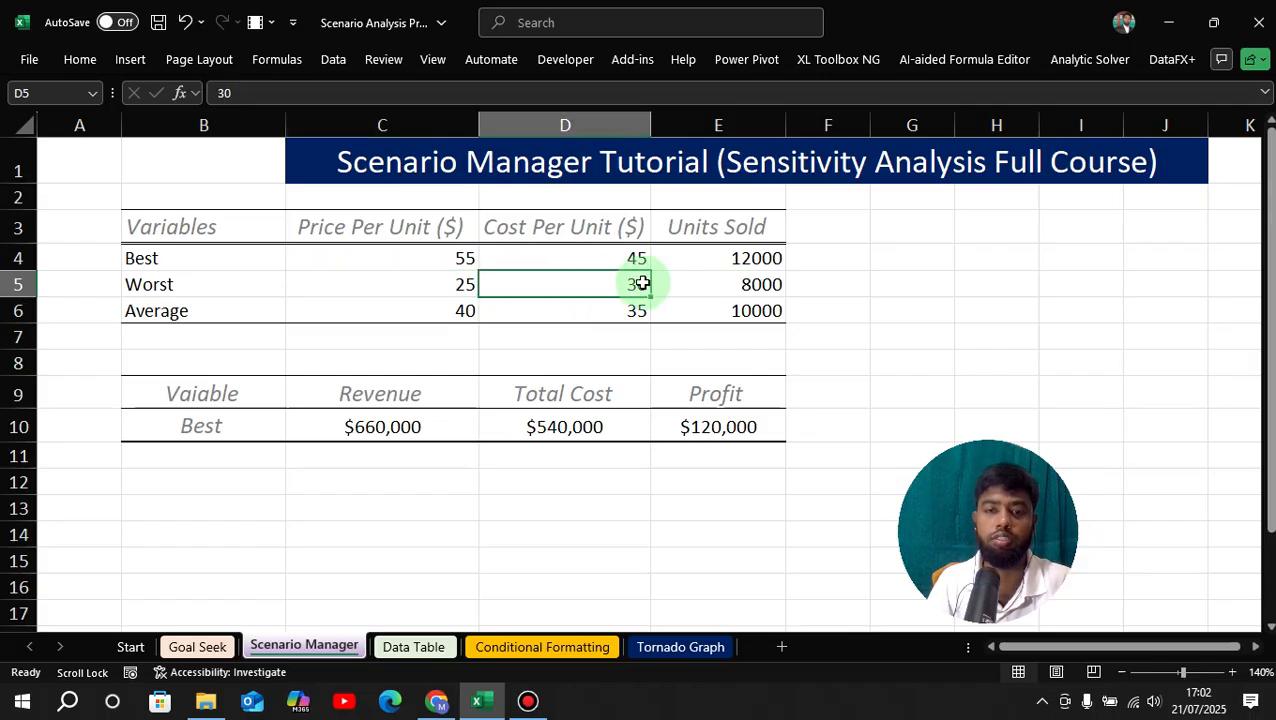
pyautogui.click(700, 283)
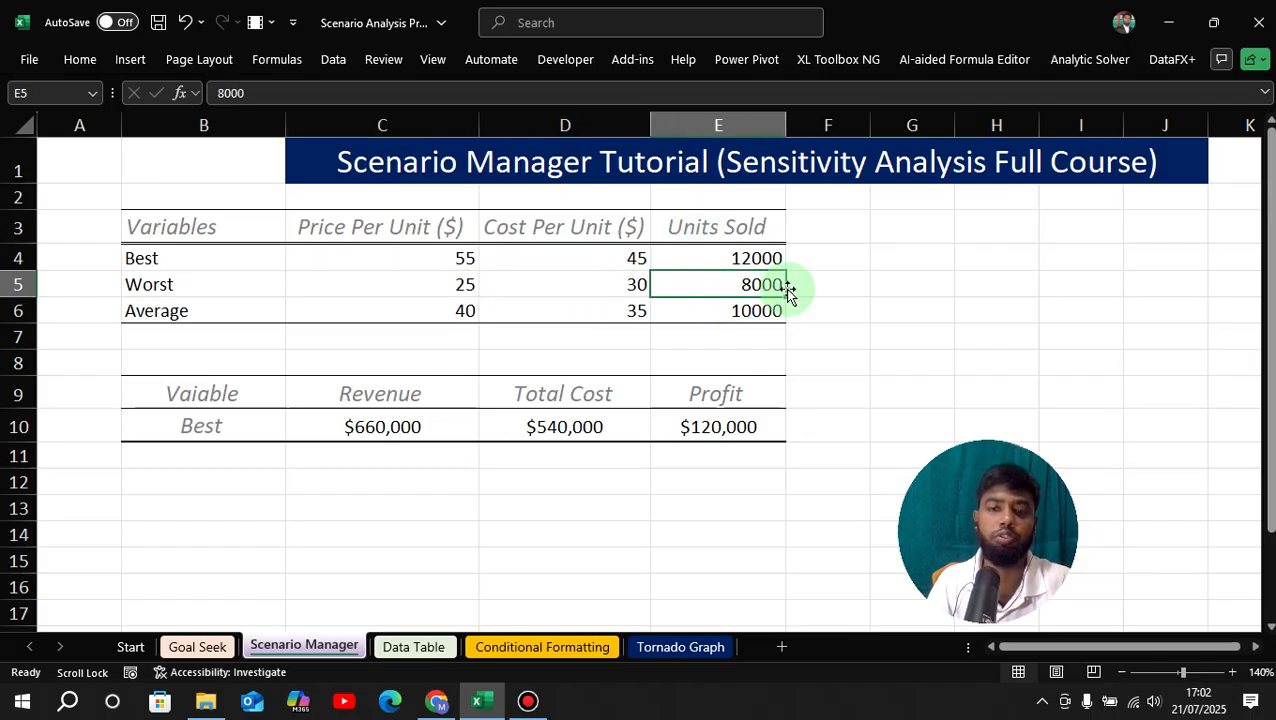
pyautogui.click(240, 319)
pyautogui.click(419, 308)
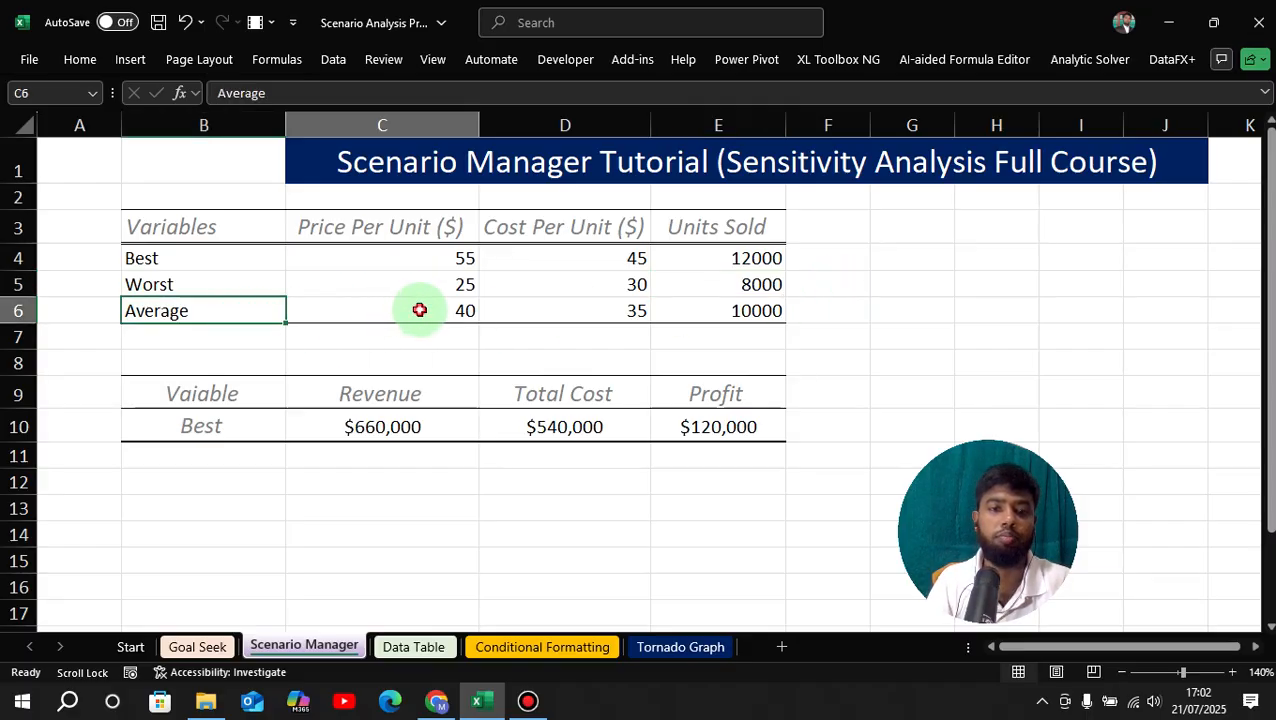
pyautogui.click(595, 309)
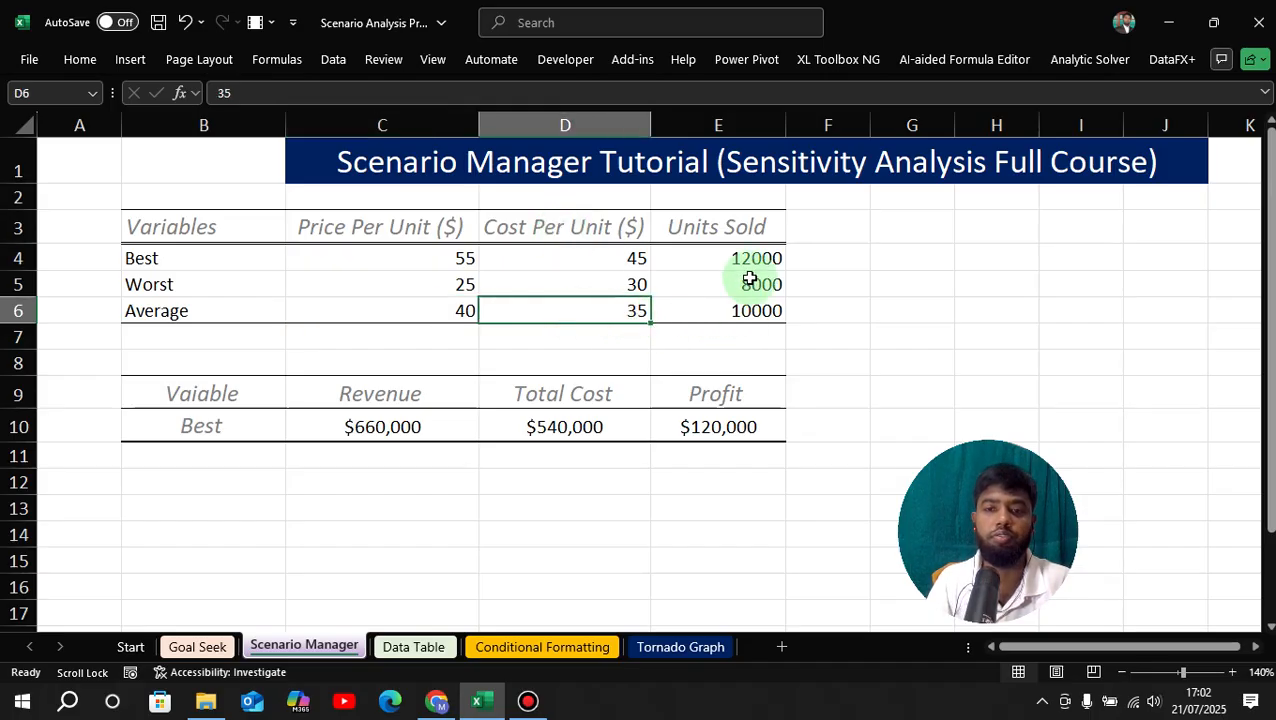
pyautogui.click(738, 312)
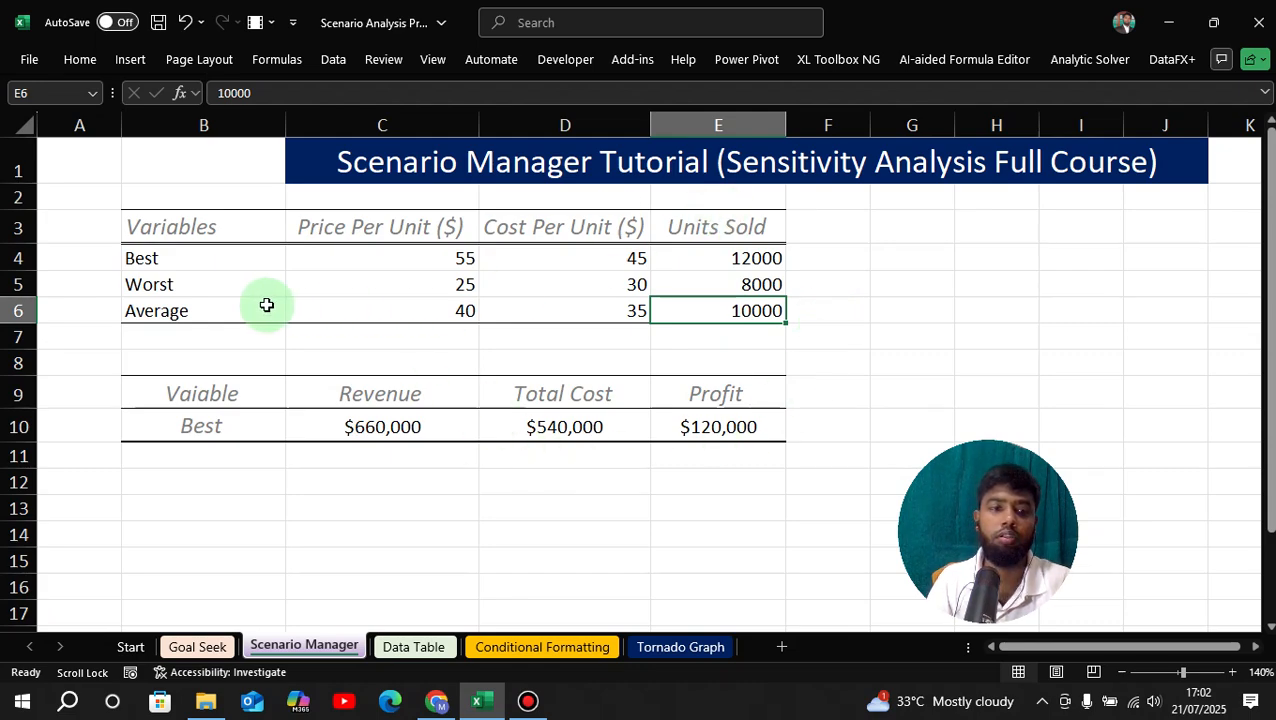
# - Examine the formulas behind Revenue, Total Cost and Profit in the Best-case results row, C10:E10
pyautogui.click(205, 425)
pyautogui.click(390, 420)
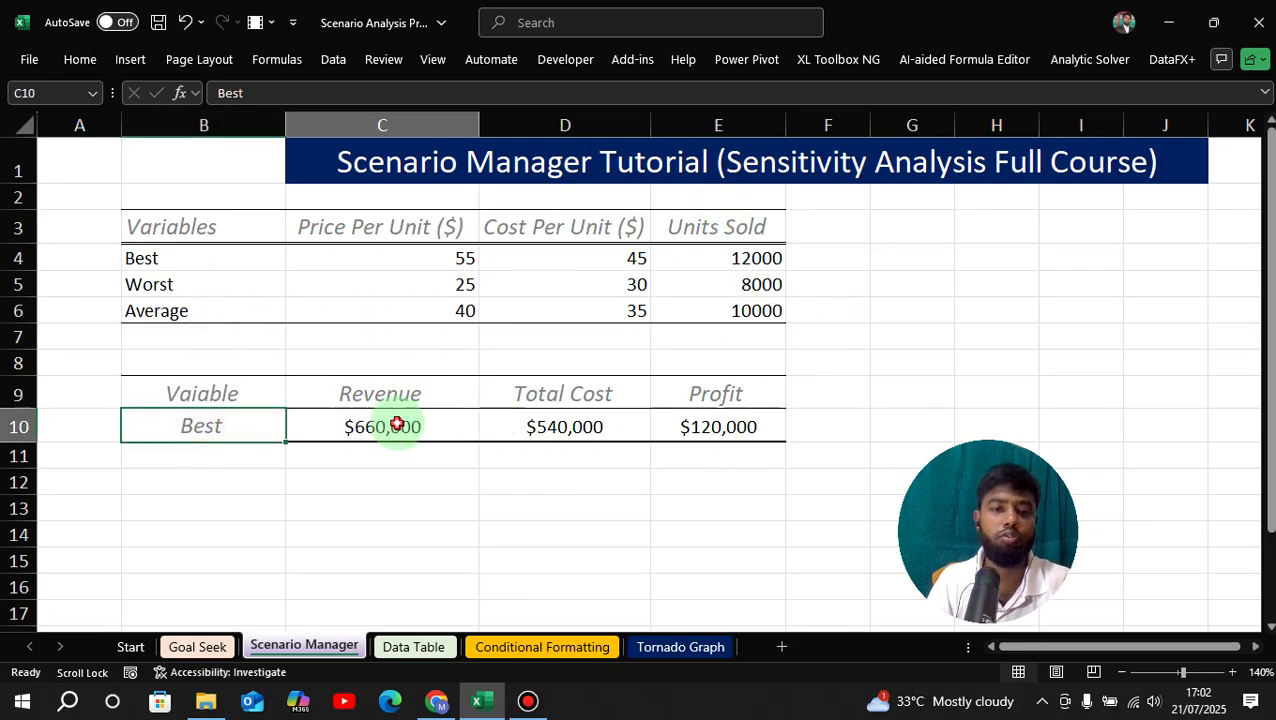
pyautogui.click(555, 424)
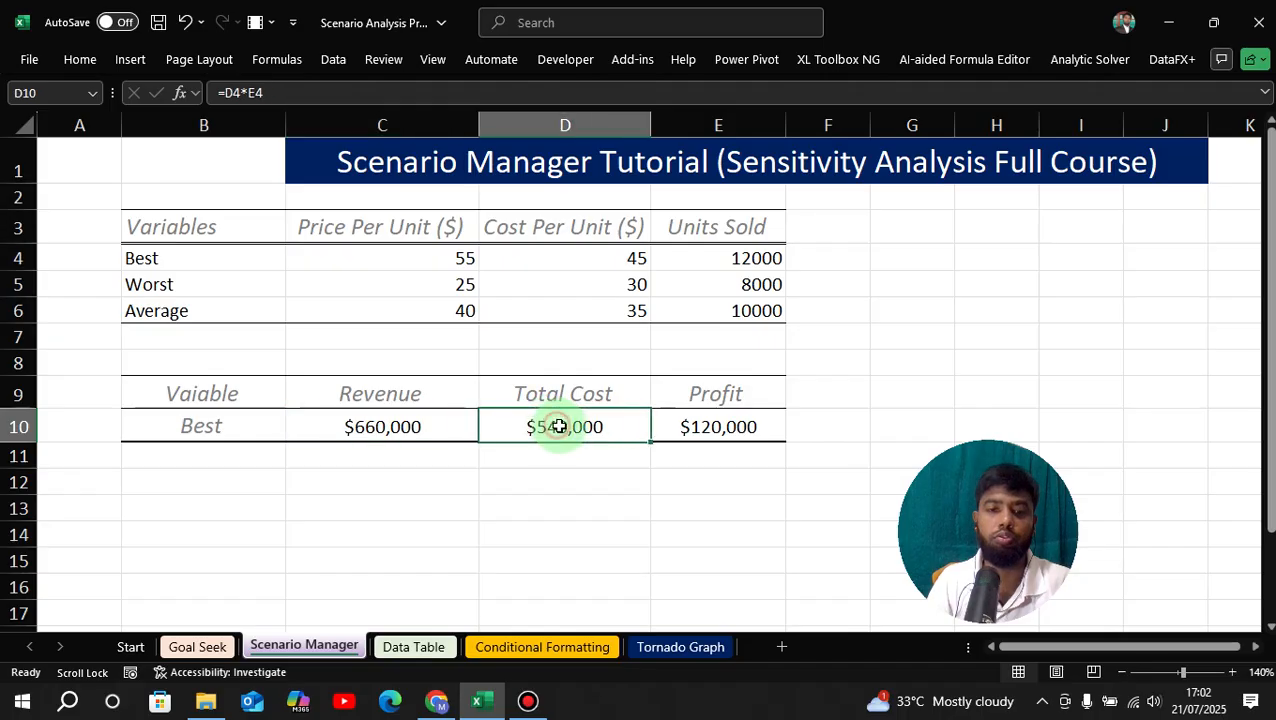
pyautogui.click(724, 418)
pyautogui.click(428, 428)
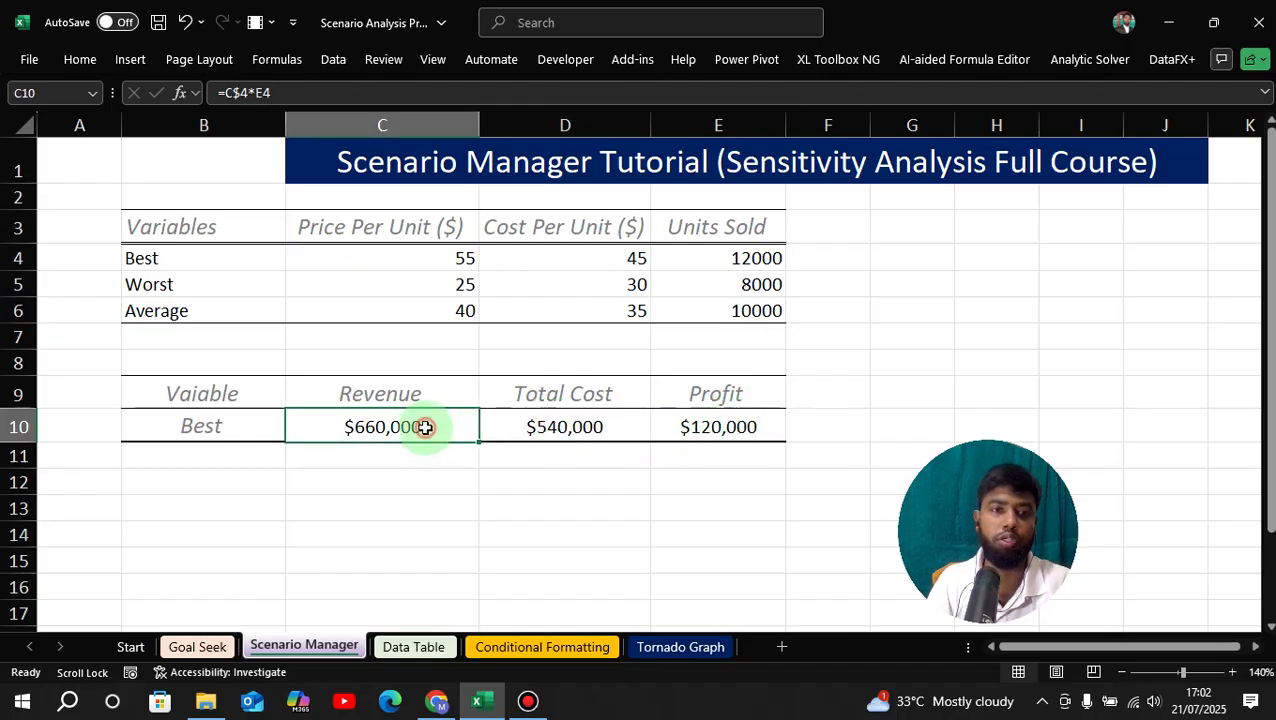
pyautogui.click(262, 93)
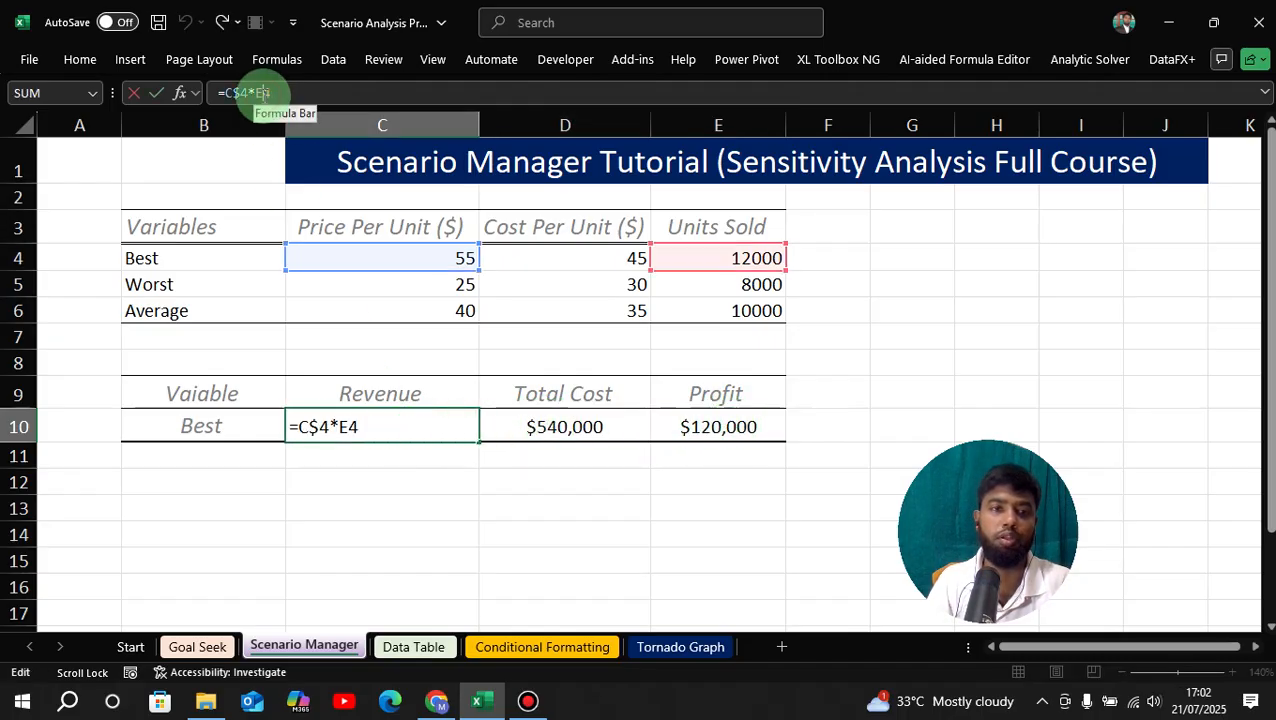
pyautogui.click(572, 426)
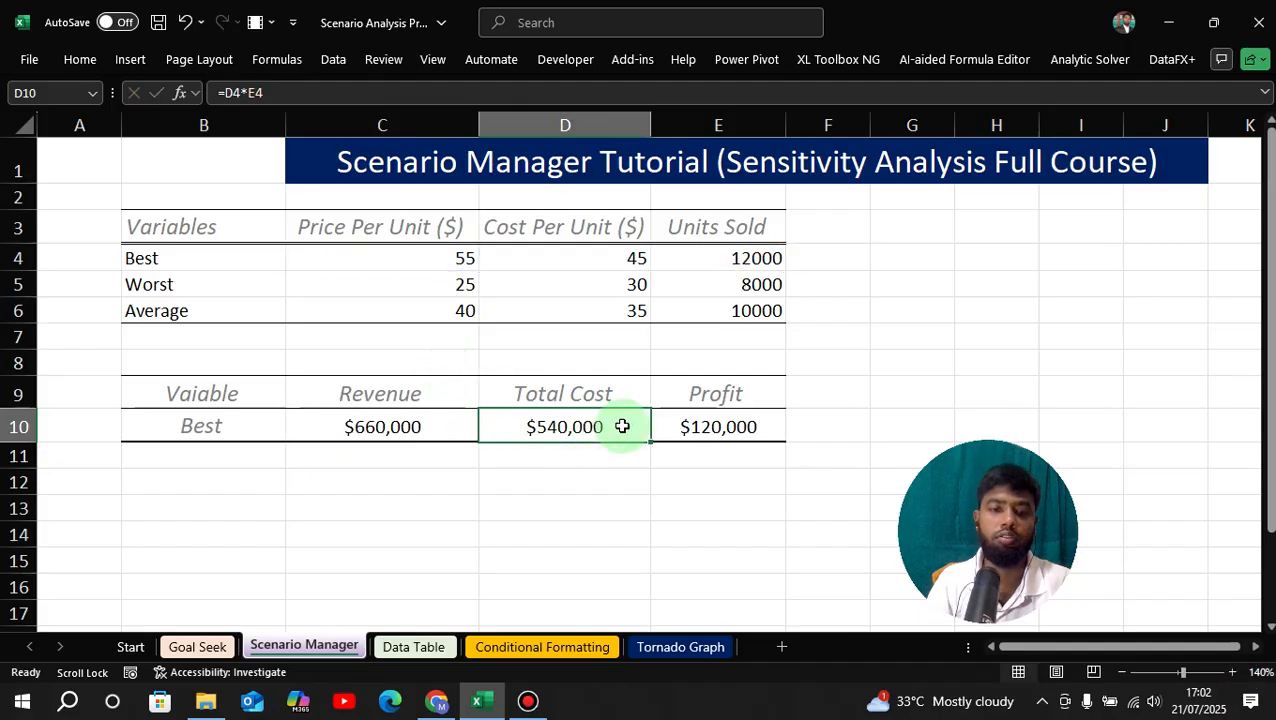
pyautogui.click(726, 428)
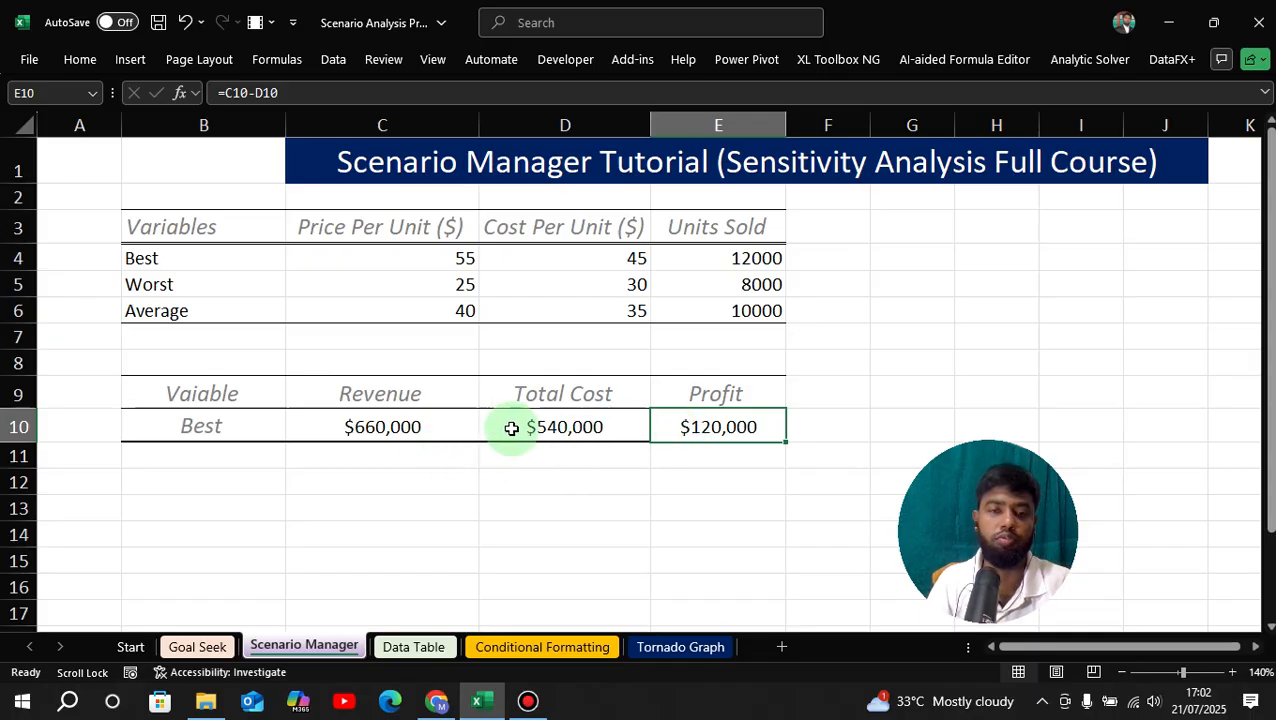
pyautogui.click(395, 424)
pyautogui.click(560, 422)
pyautogui.click(700, 422)
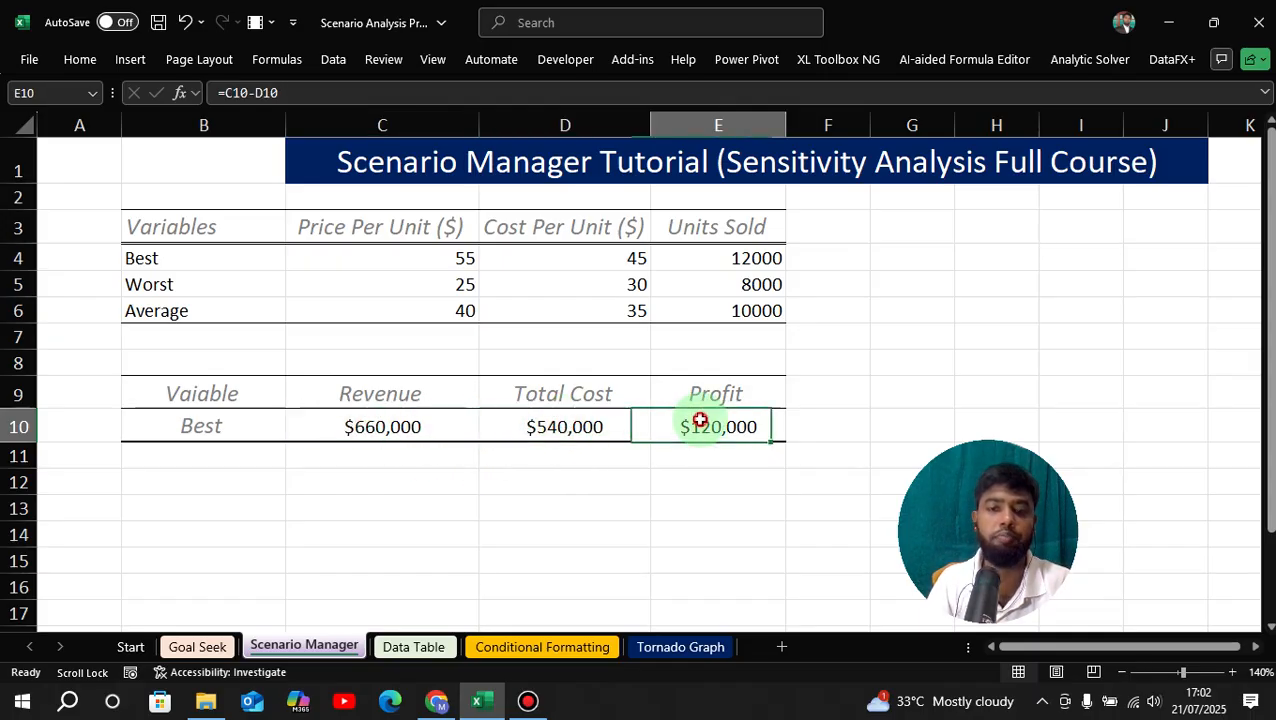
pyautogui.click(845, 347)
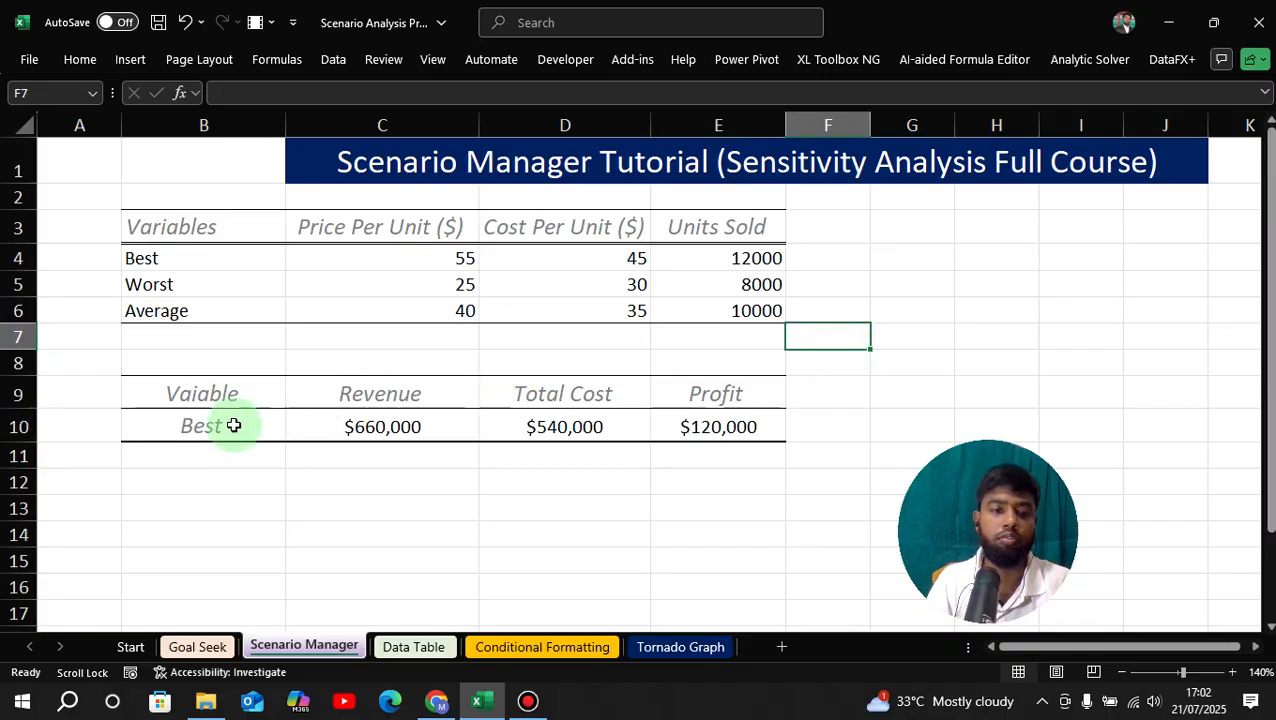
pyautogui.click(163, 285)
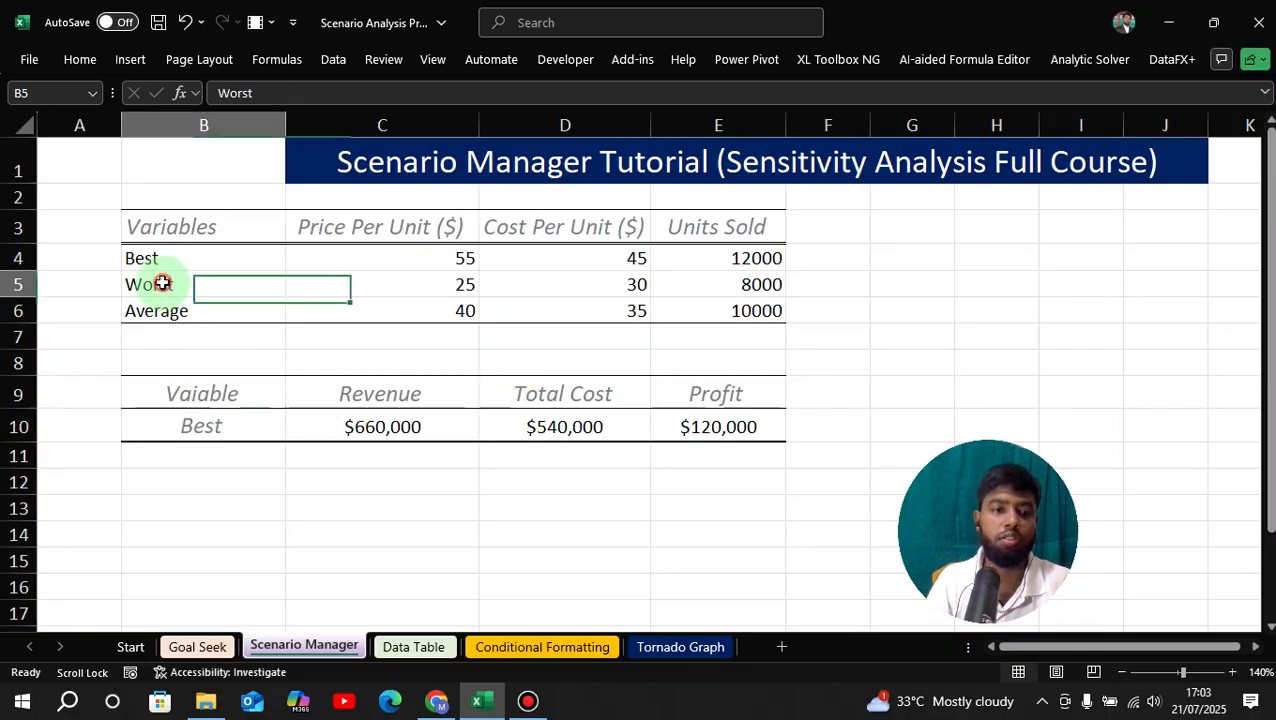
pyautogui.click(567, 390)
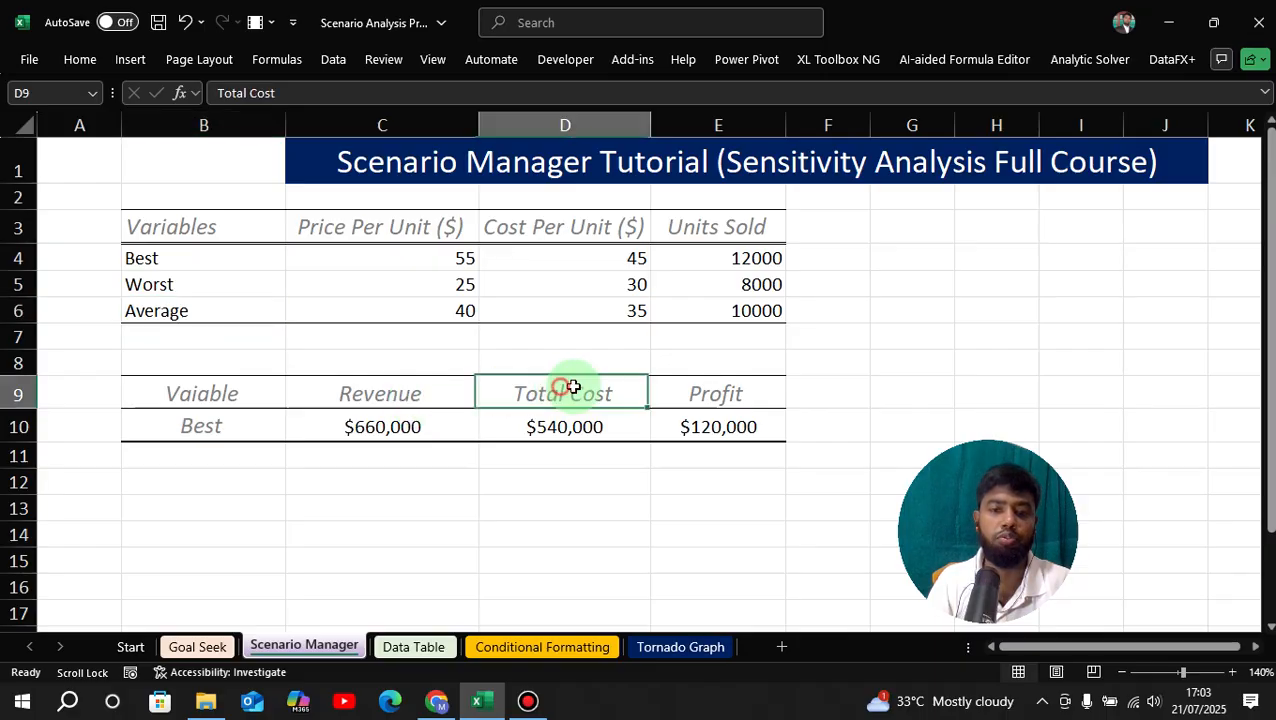
pyautogui.click(738, 393)
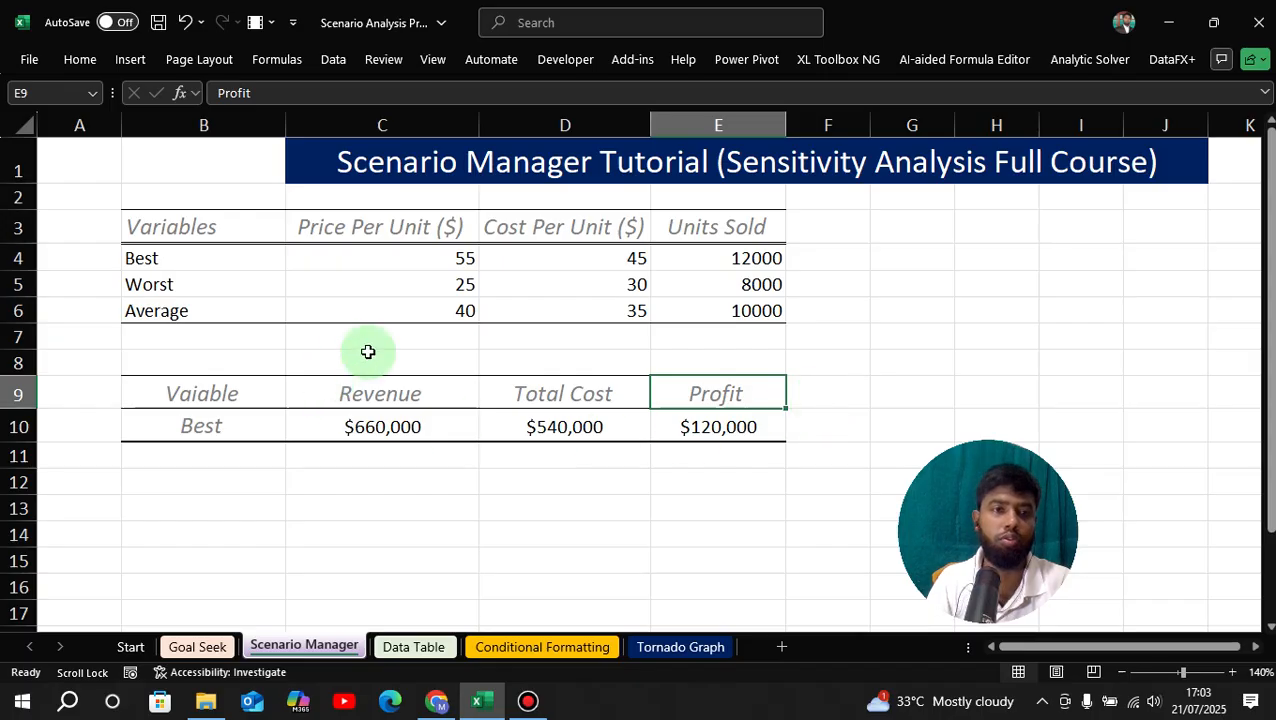
pyautogui.click(837, 339)
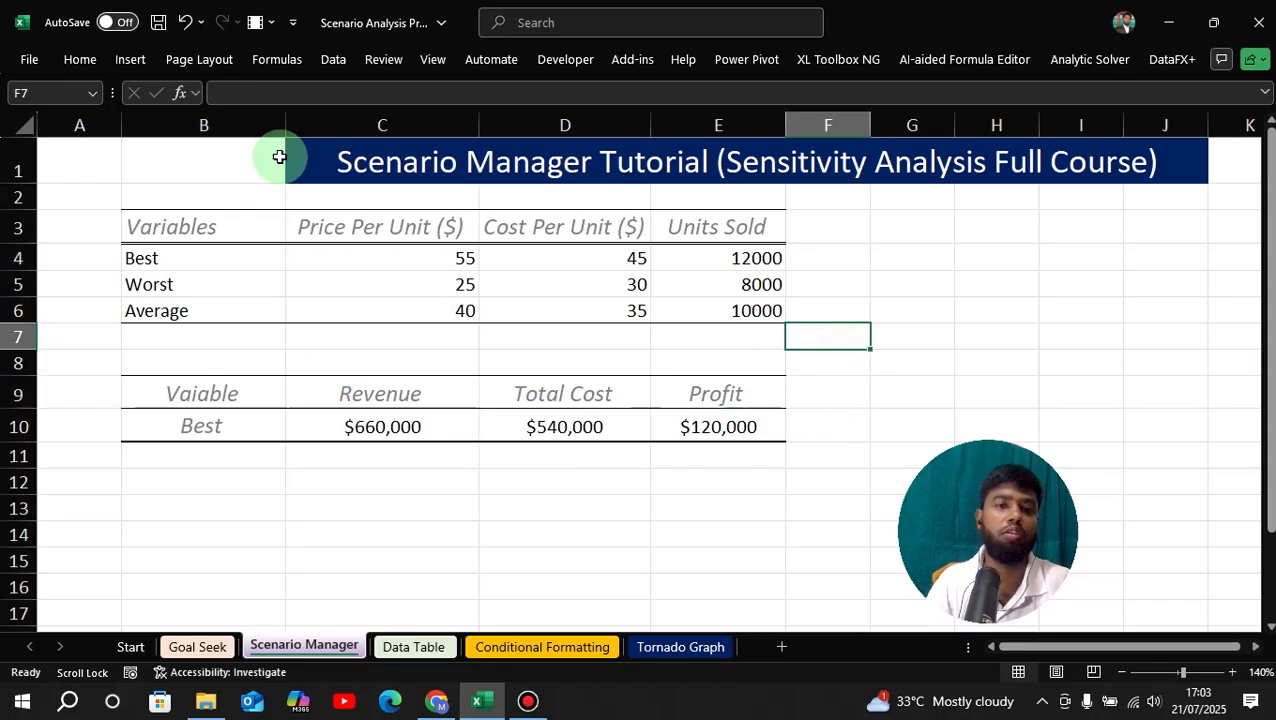
# - Delete the existing Best_Case, Worst_Case and Average_Case scenarios in Scenario Manager
pyautogui.click(968, 254)
pyautogui.click(336, 60)
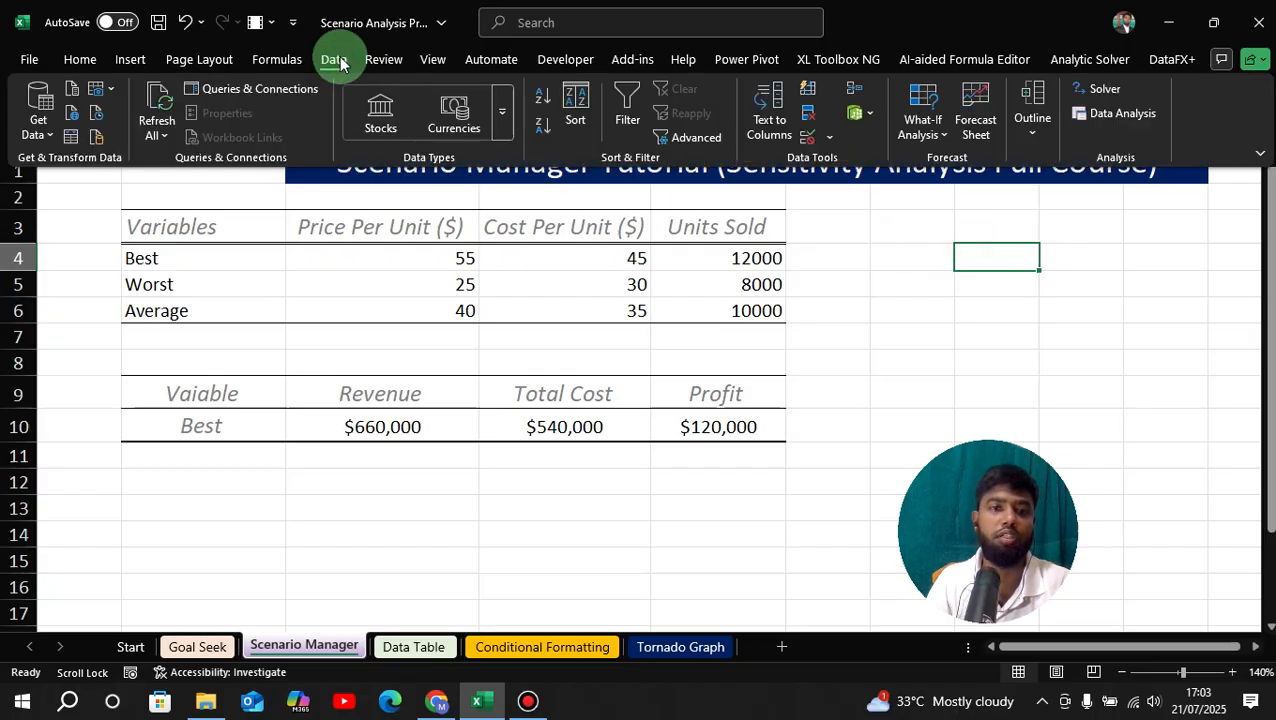
pyautogui.click(925, 140)
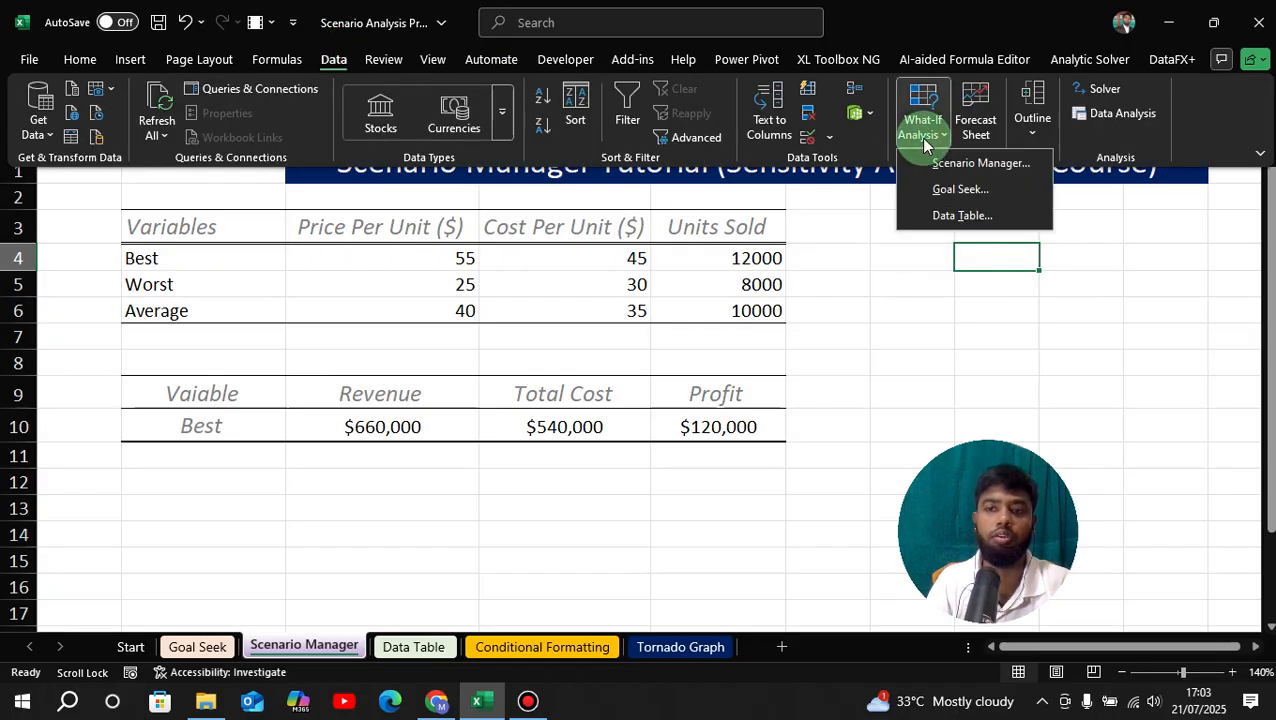
pyautogui.click(1005, 163)
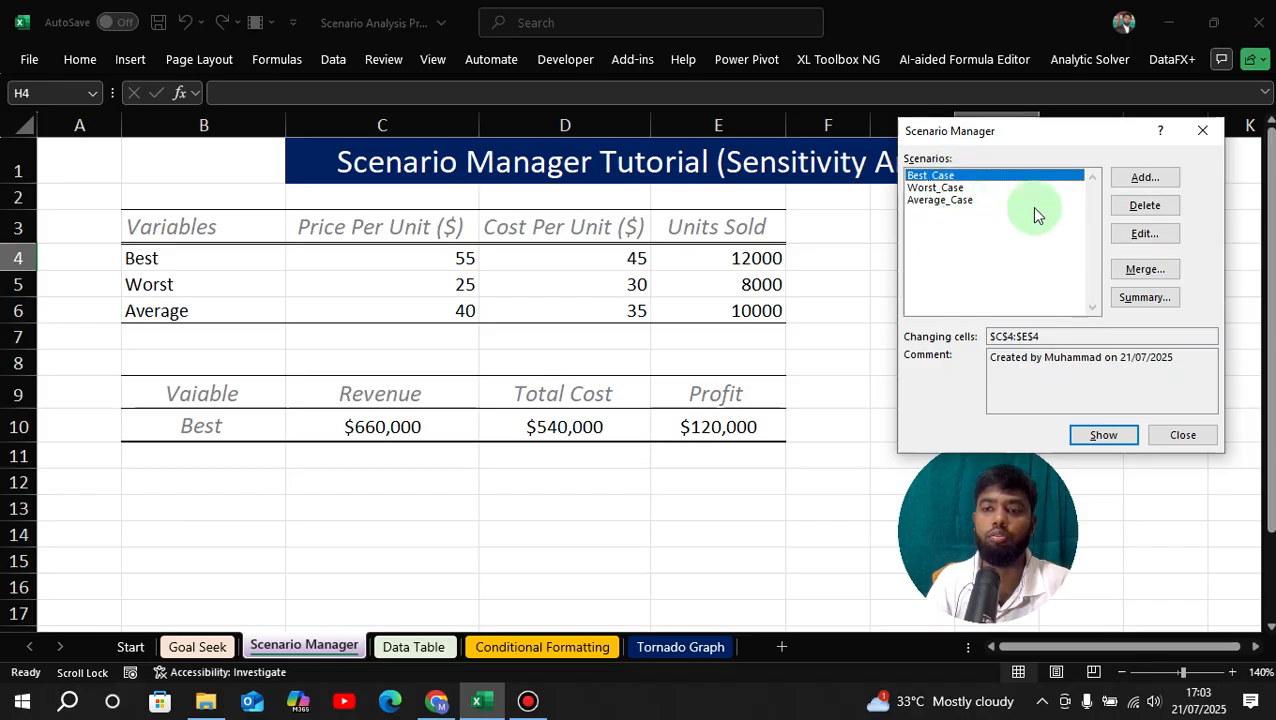
pyautogui.click(1124, 210)
pyautogui.click(1124, 210)
pyautogui.click(1124, 210)
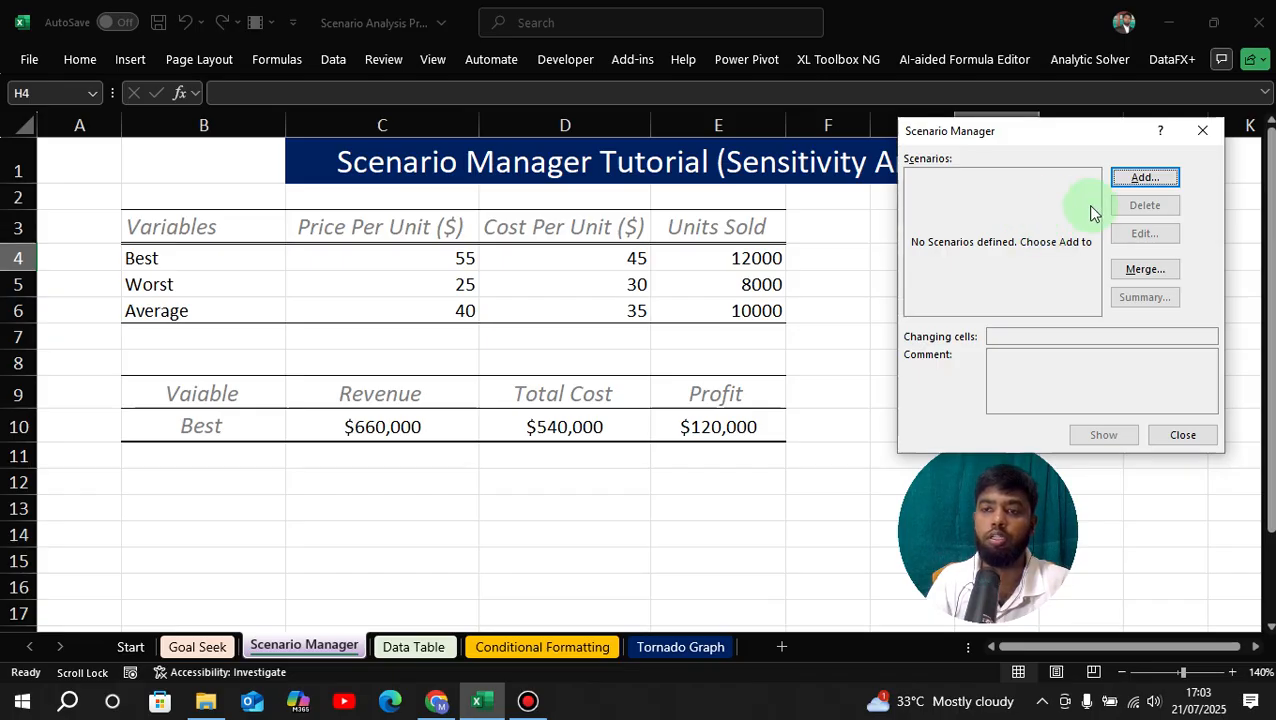
# - Add a scenario named Best_Case with changing cells C4:E4 and values 55, 45 and 12000, continuing to another new scenario
pyautogui.click(1140, 179)
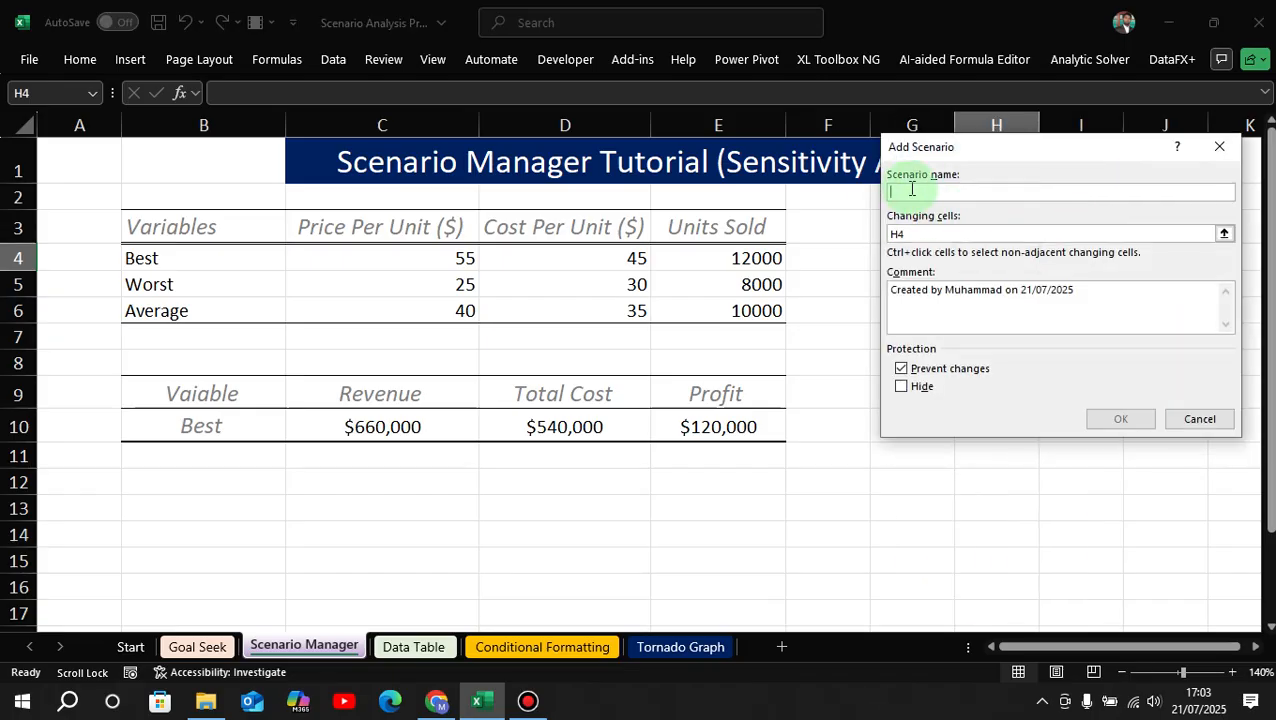
pyautogui.write('Best_Case')
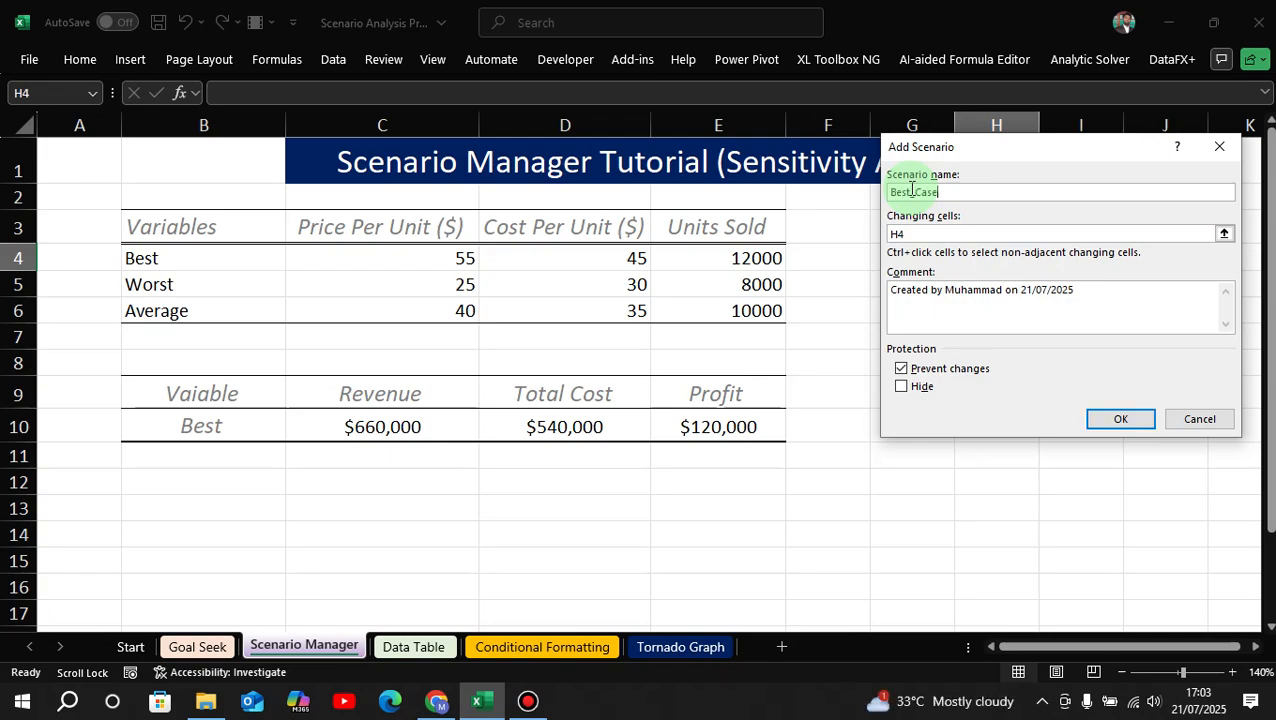
pyautogui.click(1223, 233)
pyautogui.moveTo(440, 257); pyautogui.dragTo(706, 256)
pyautogui.click(1229, 171)
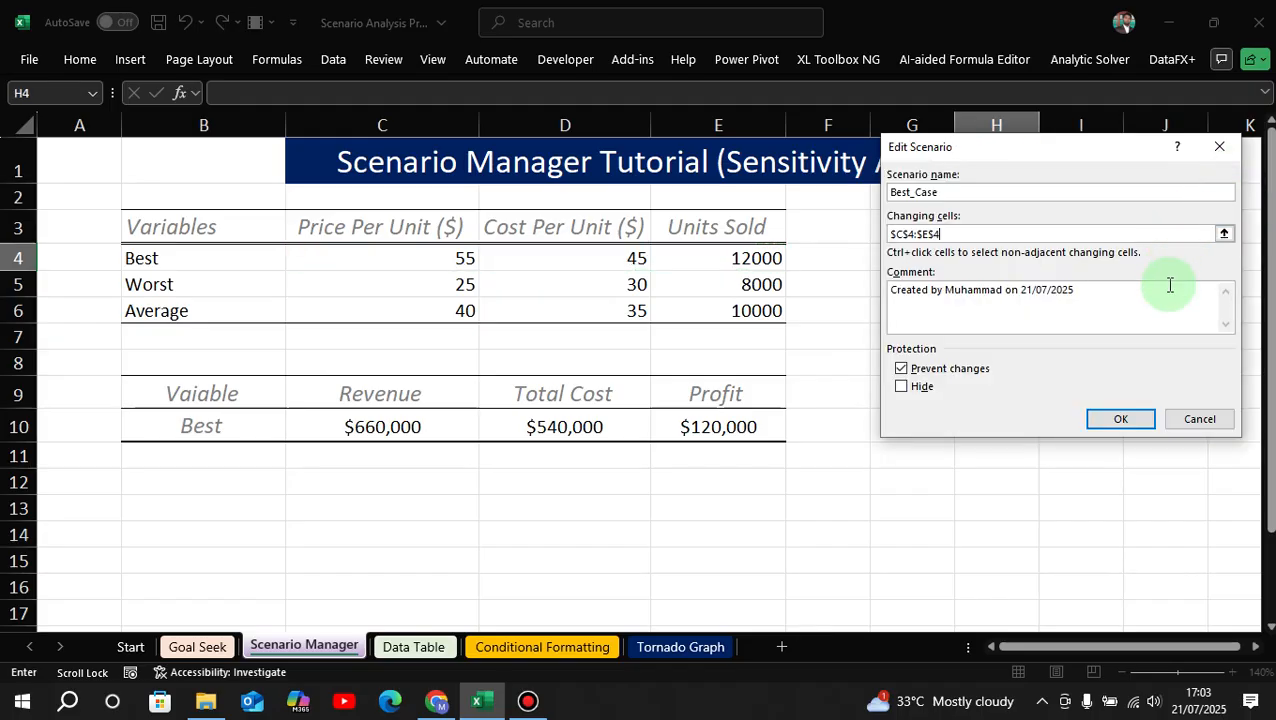
pyautogui.click(1120, 418)
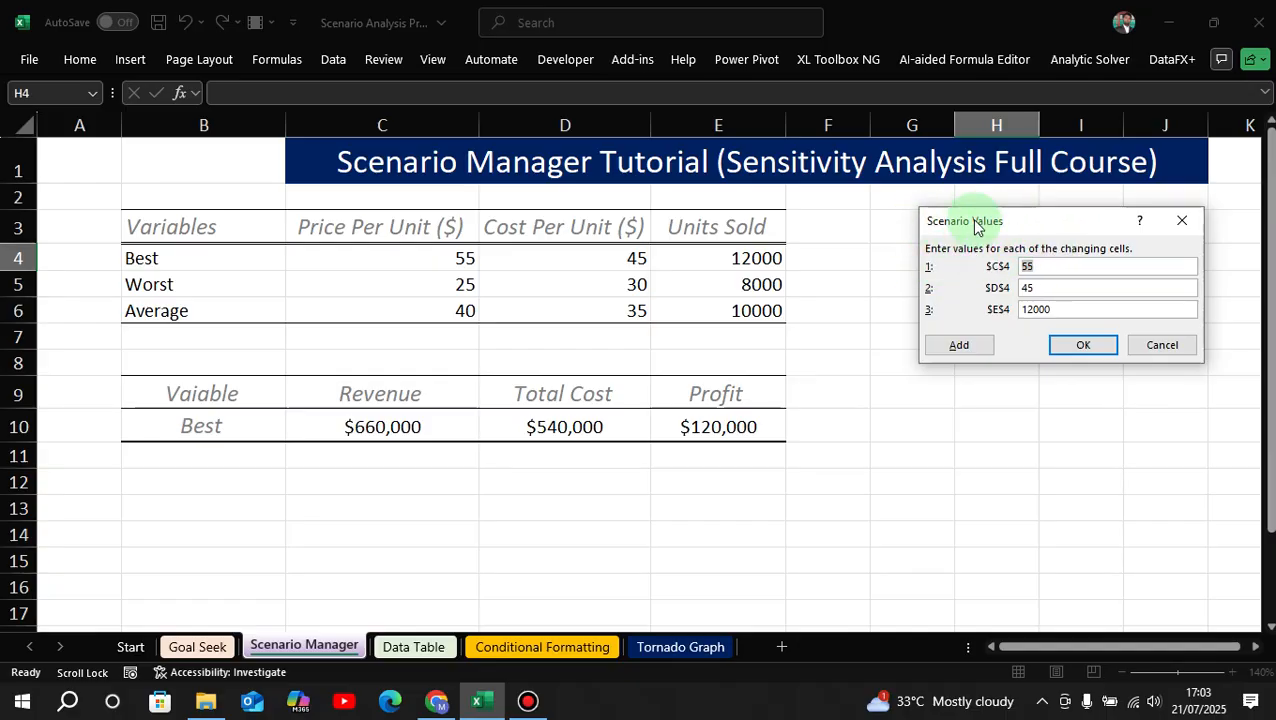
pyautogui.moveTo(994, 223); pyautogui.dragTo(945, 221)
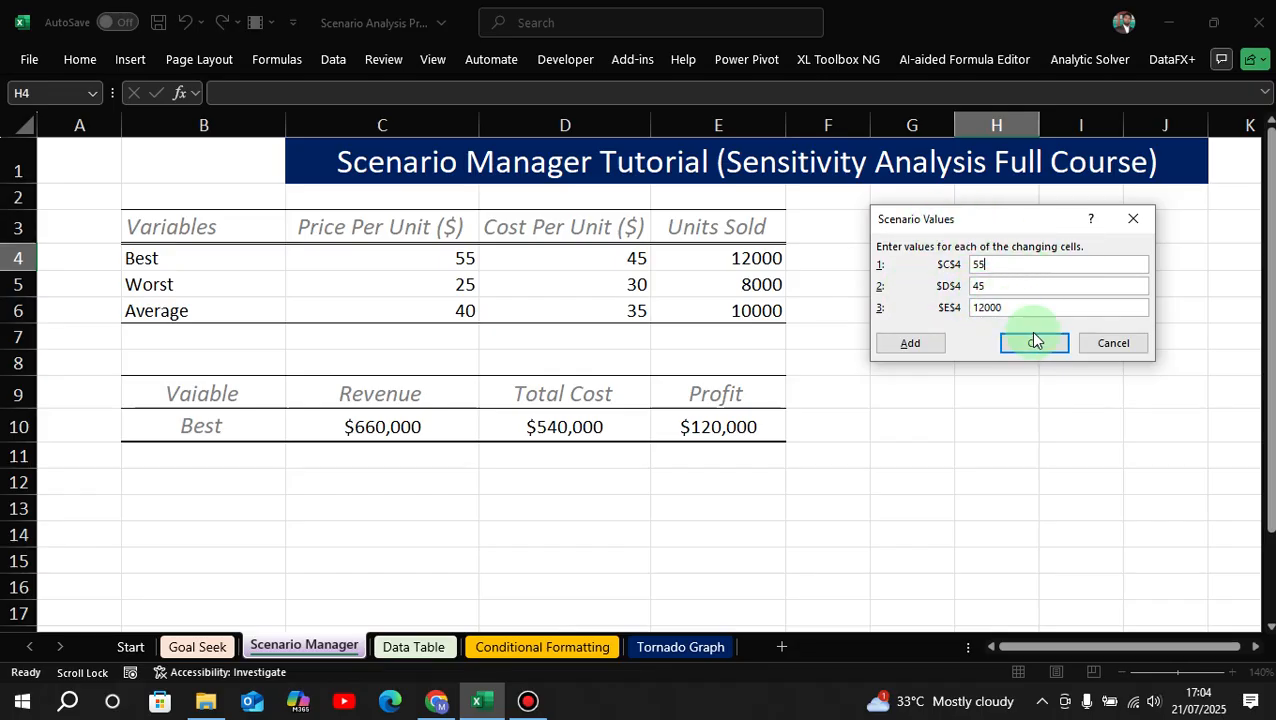
pyautogui.click(912, 343)
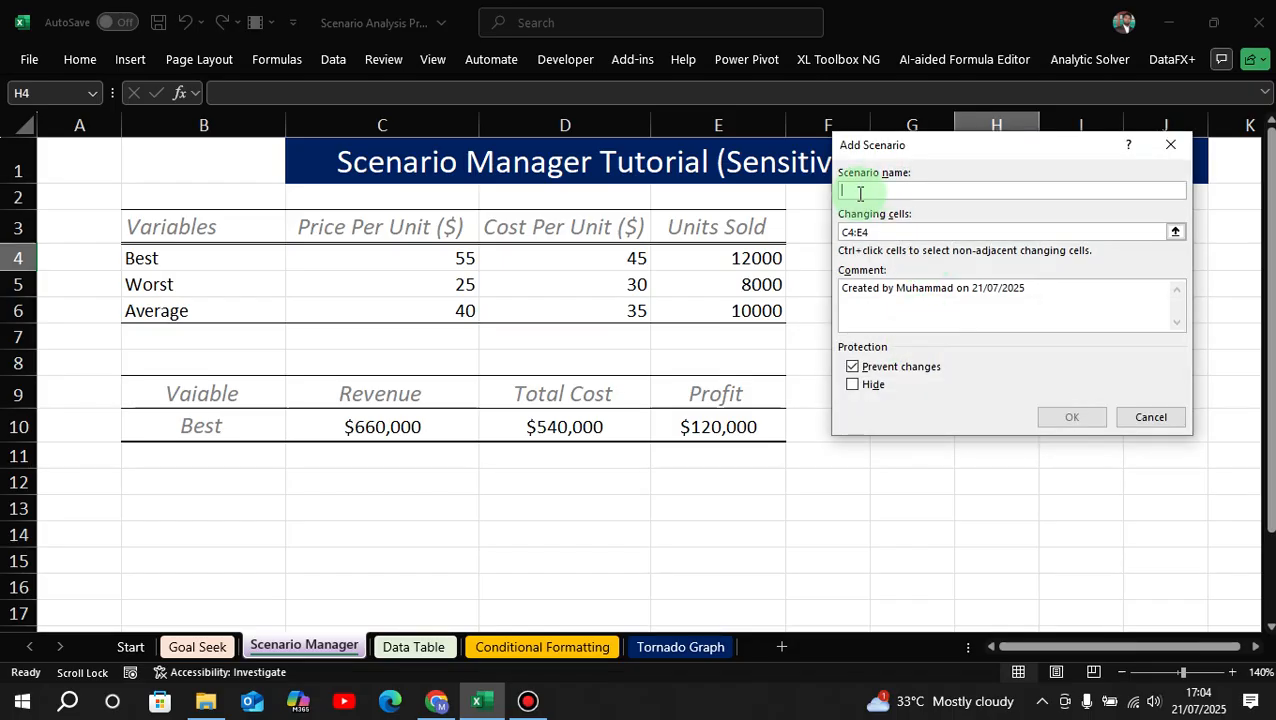
# - Add a scenario named Worst_Case for changing cells C4:E4 with values 25, 30 and 8000, continuing to another new scenario
pyautogui.write('Worst_Case')
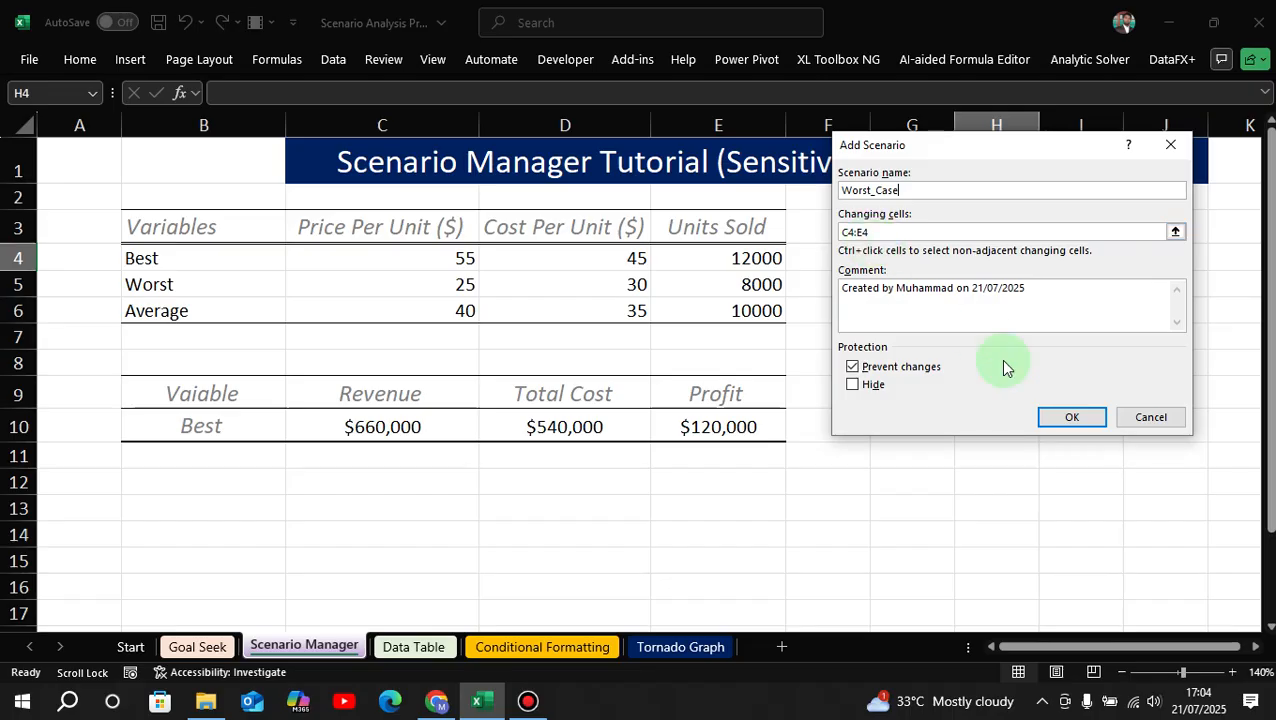
pyautogui.click(1055, 418)
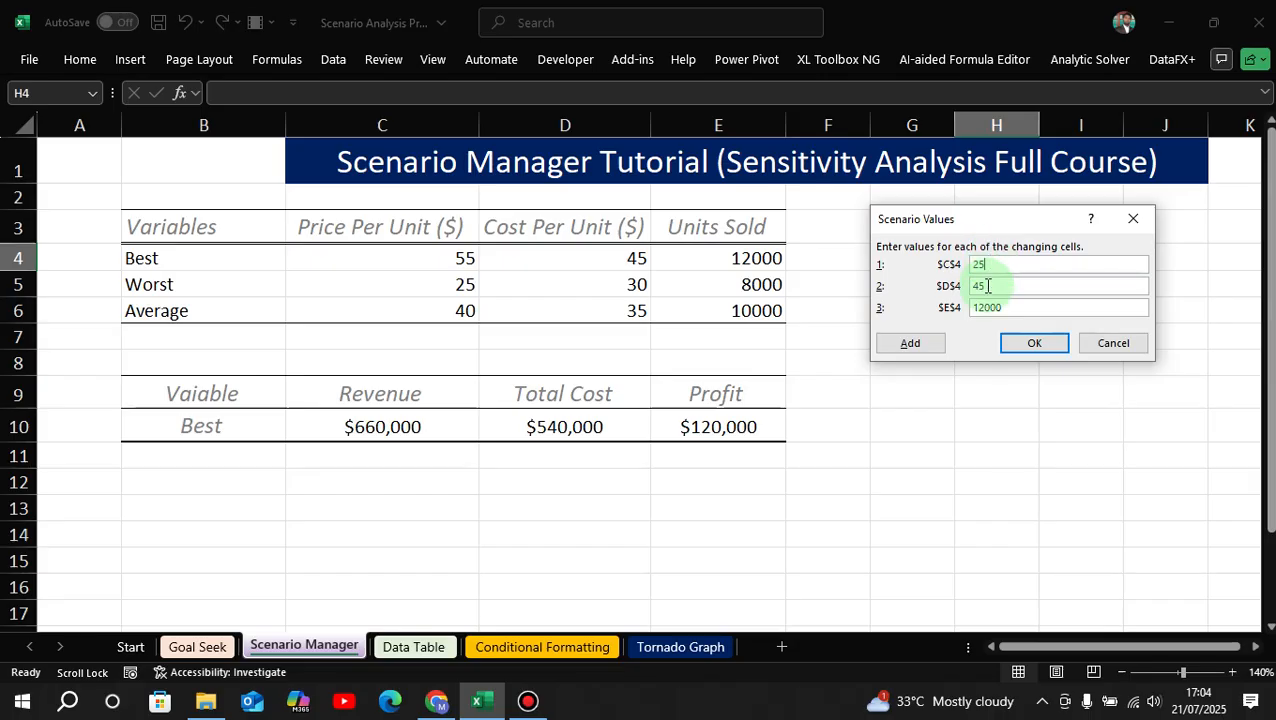
pyautogui.click(992, 285)
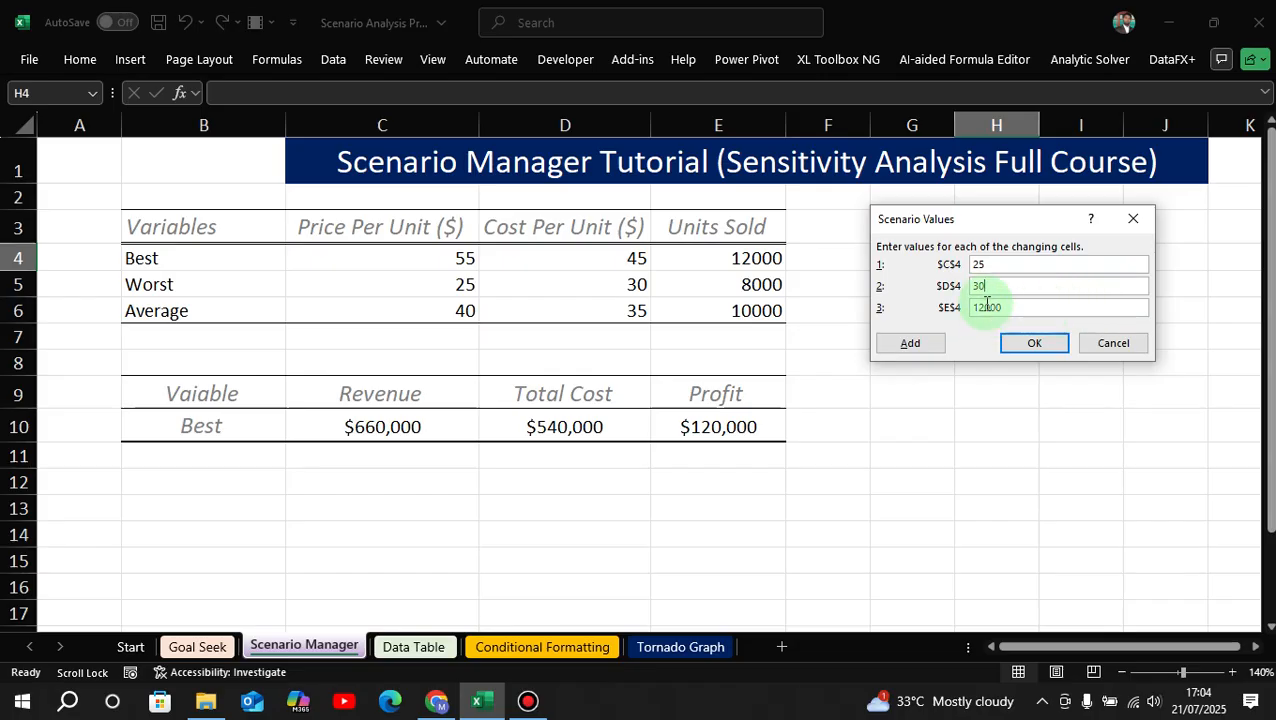
pyautogui.click(985, 307)
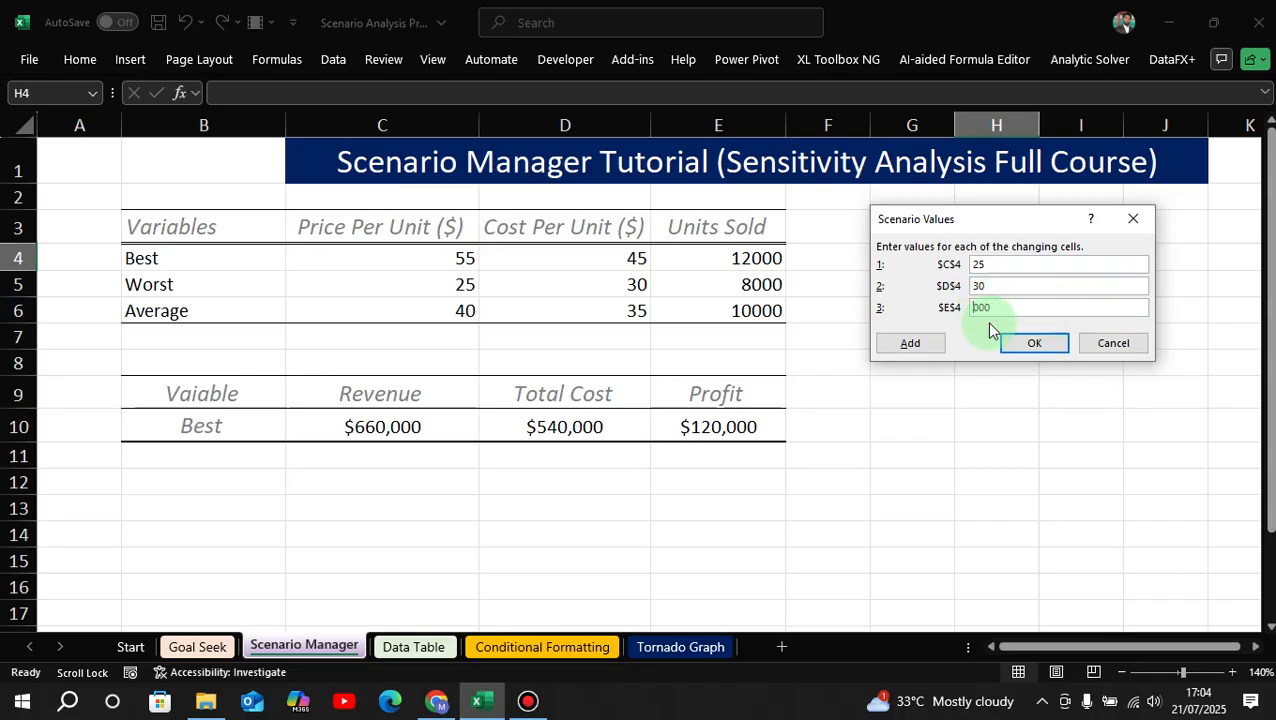
pyautogui.write('8')
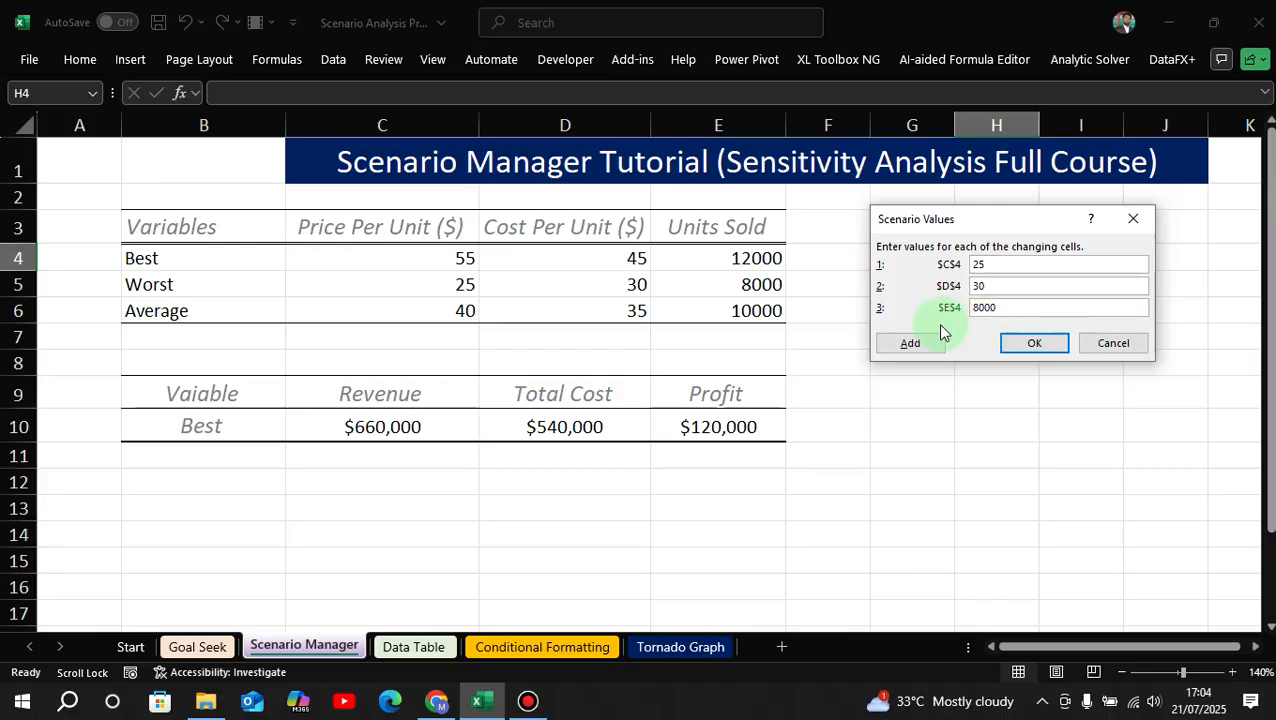
pyautogui.click(912, 344)
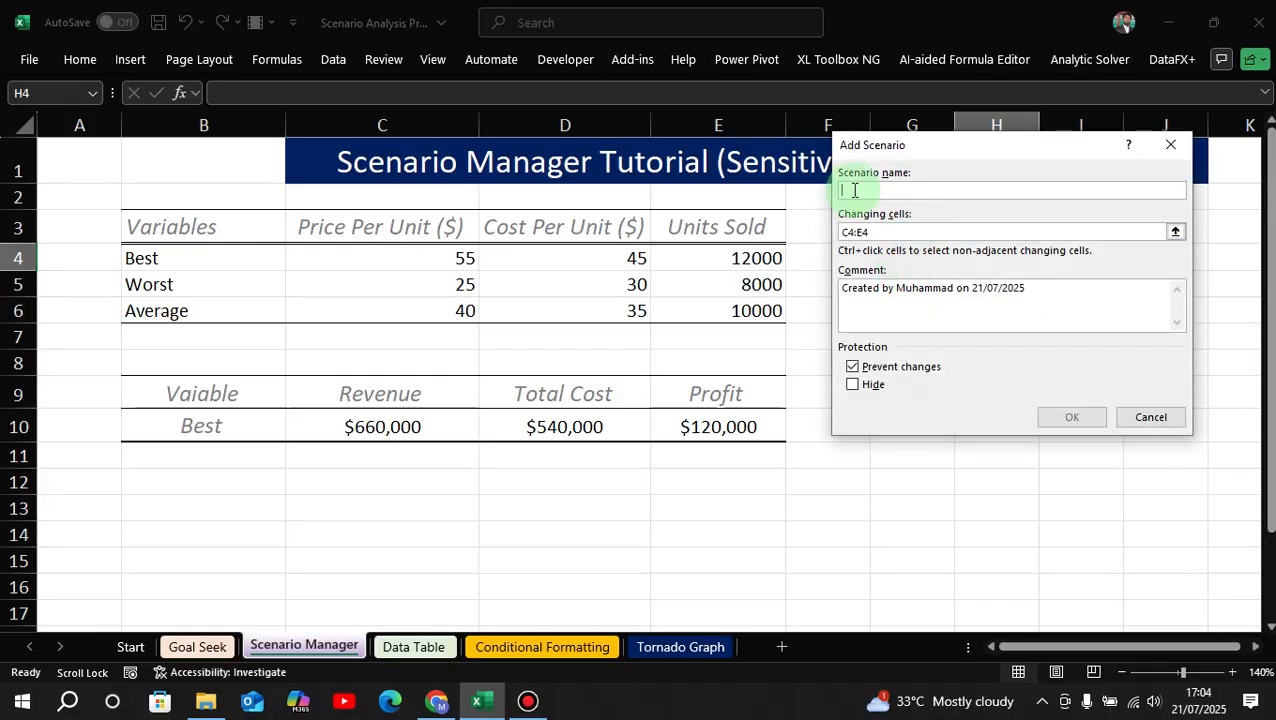
# - Add a scenario named Average_Case for changing cells C4:E4 with values 40, 35 and 10000, returning to the scenario list
pyautogui.write('Average_Case')
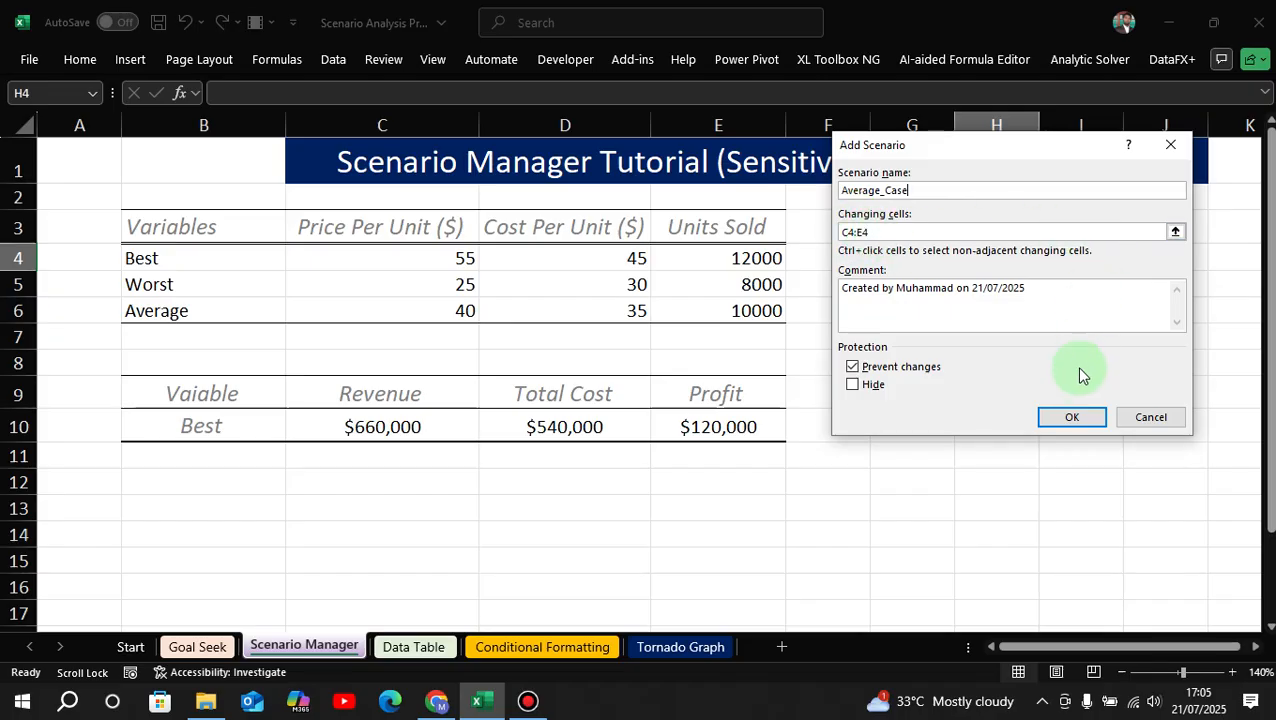
pyautogui.click(1072, 417)
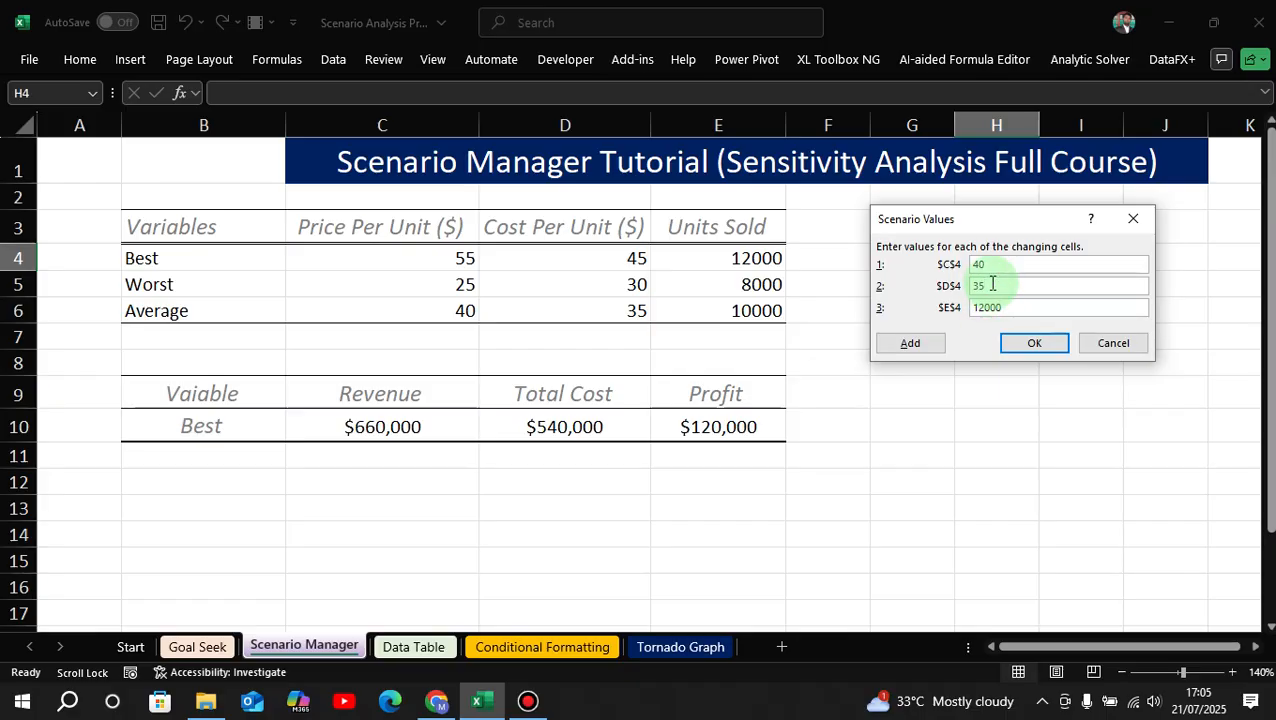
pyautogui.click(992, 285)
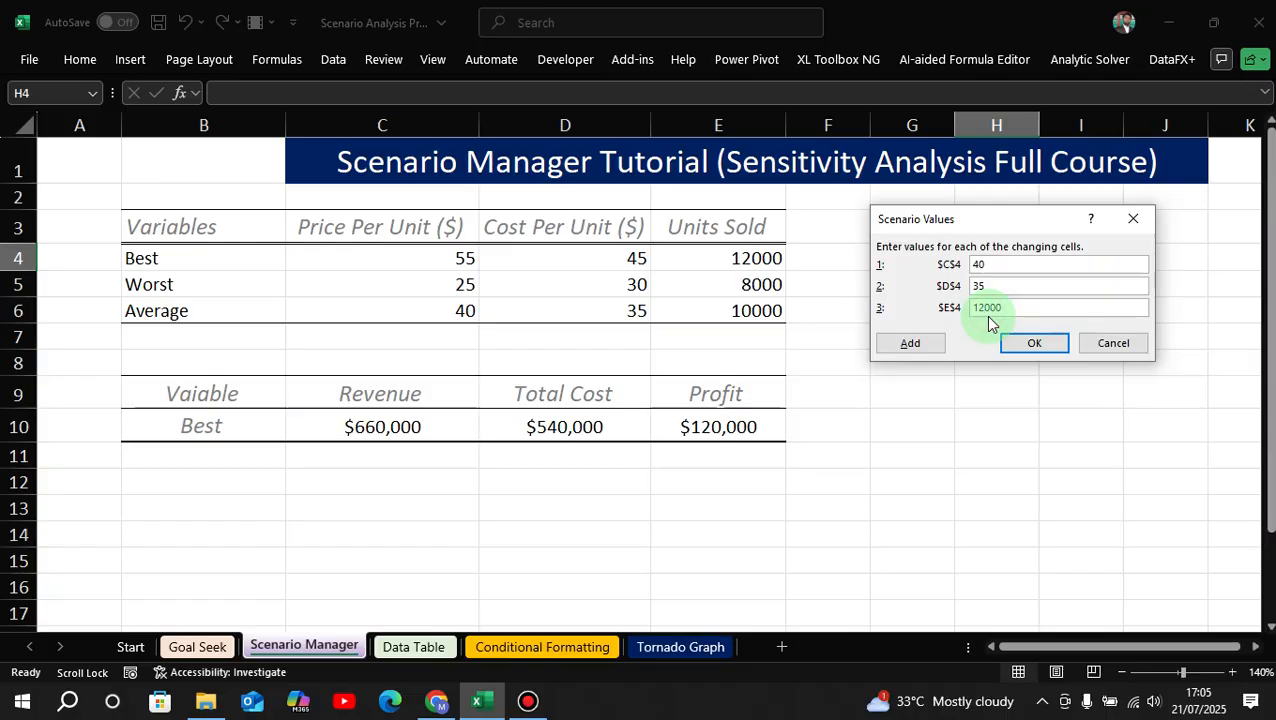
pyautogui.click(1012, 345)
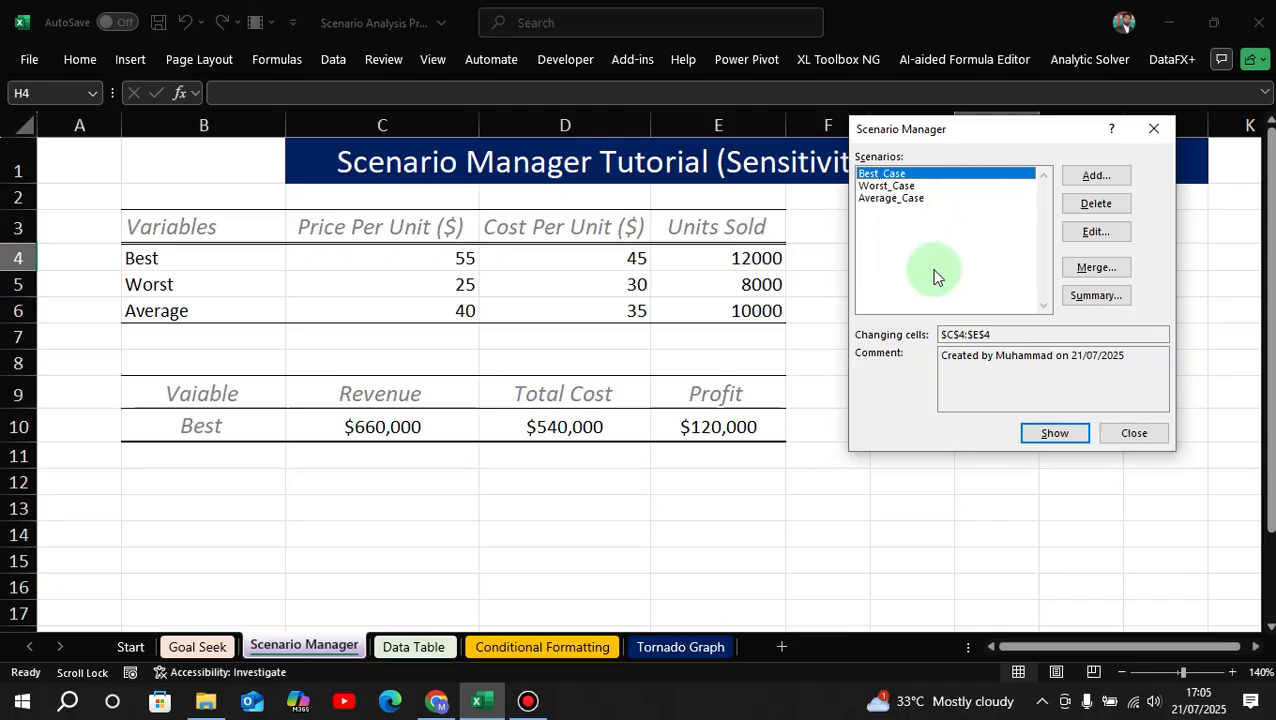
# - Generate a Scenario summary report using C10:E10 as the result cells
pyautogui.click(1088, 298)
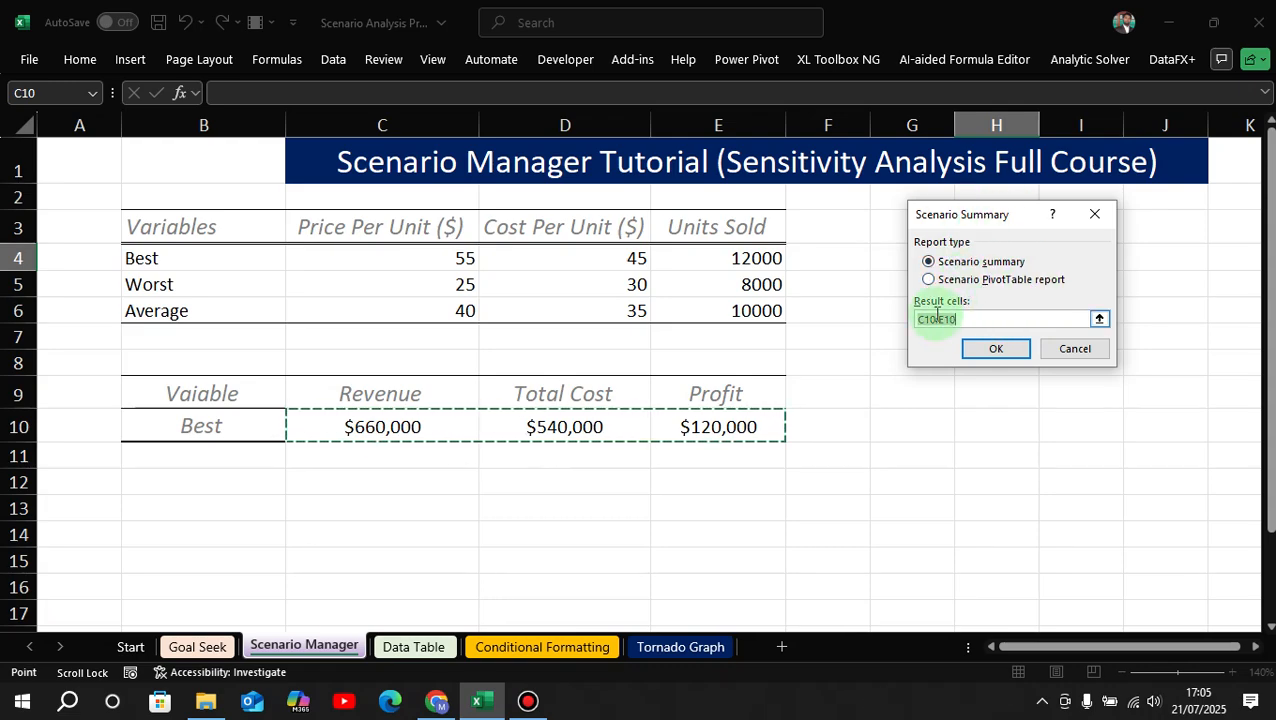
pyautogui.click(1099, 318)
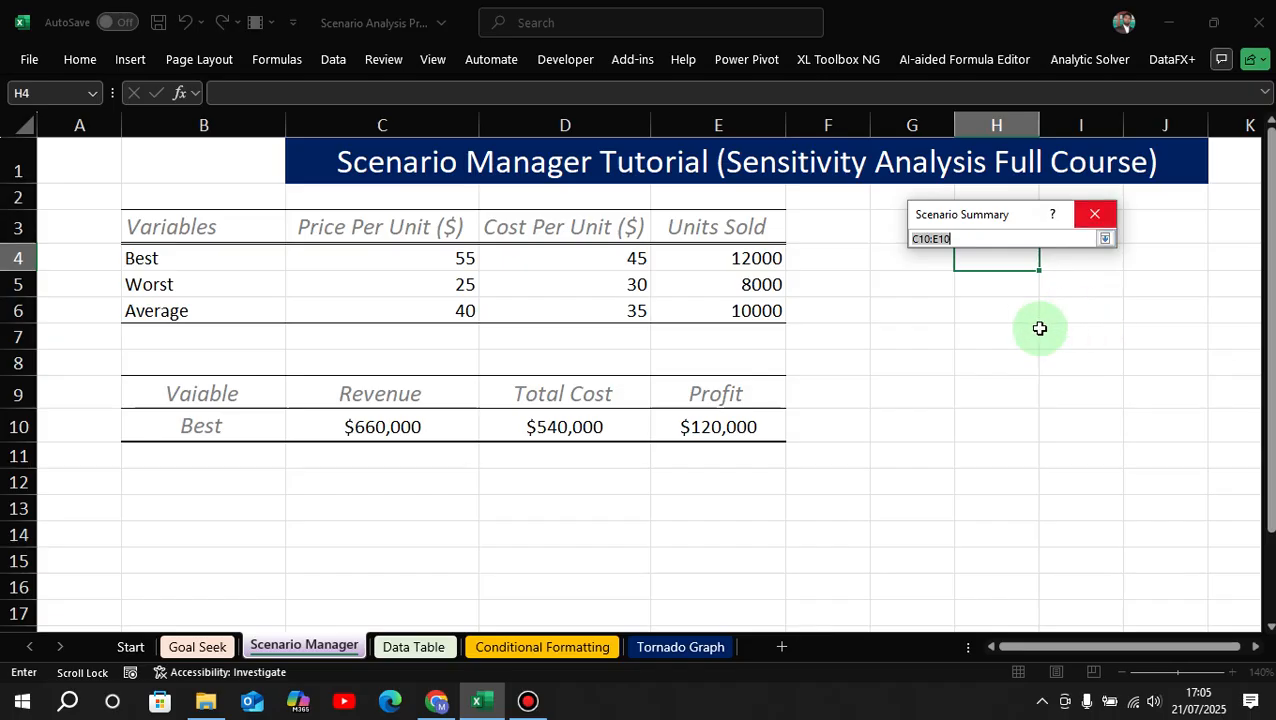
pyautogui.click(386, 427)
pyautogui.moveTo(386, 427); pyautogui.dragTo(658, 434)
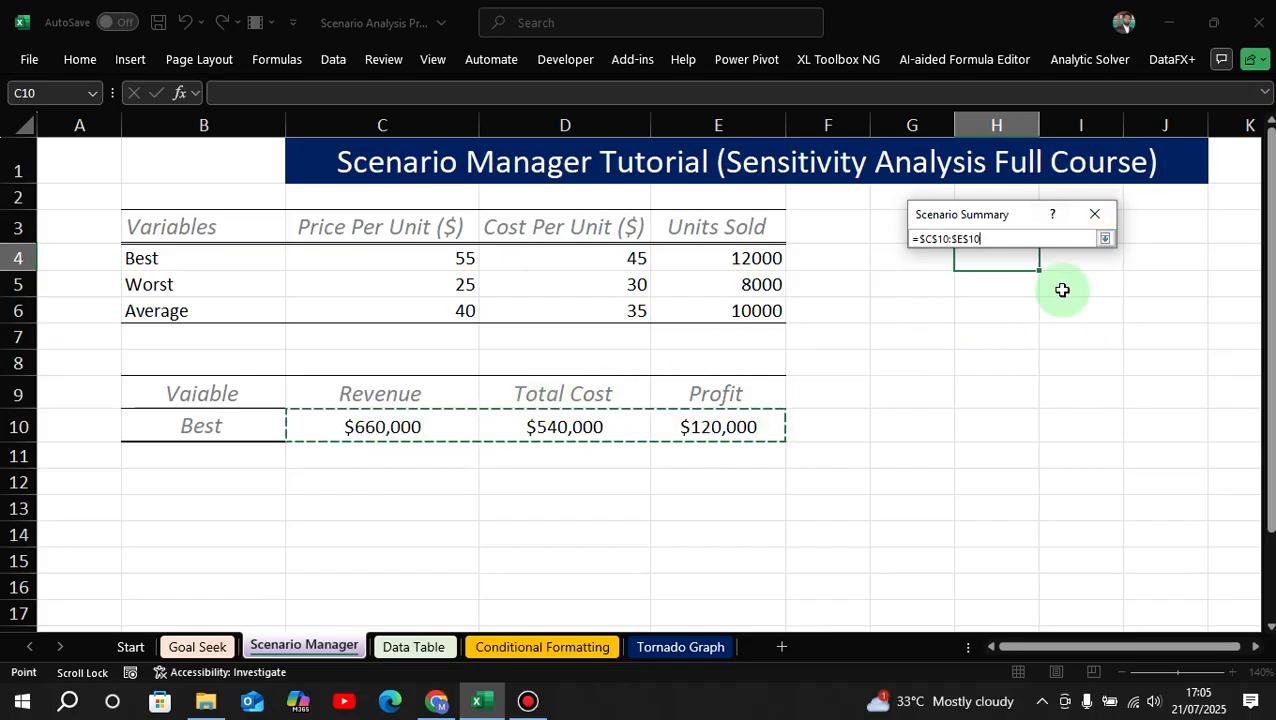
pyautogui.click(1104, 238)
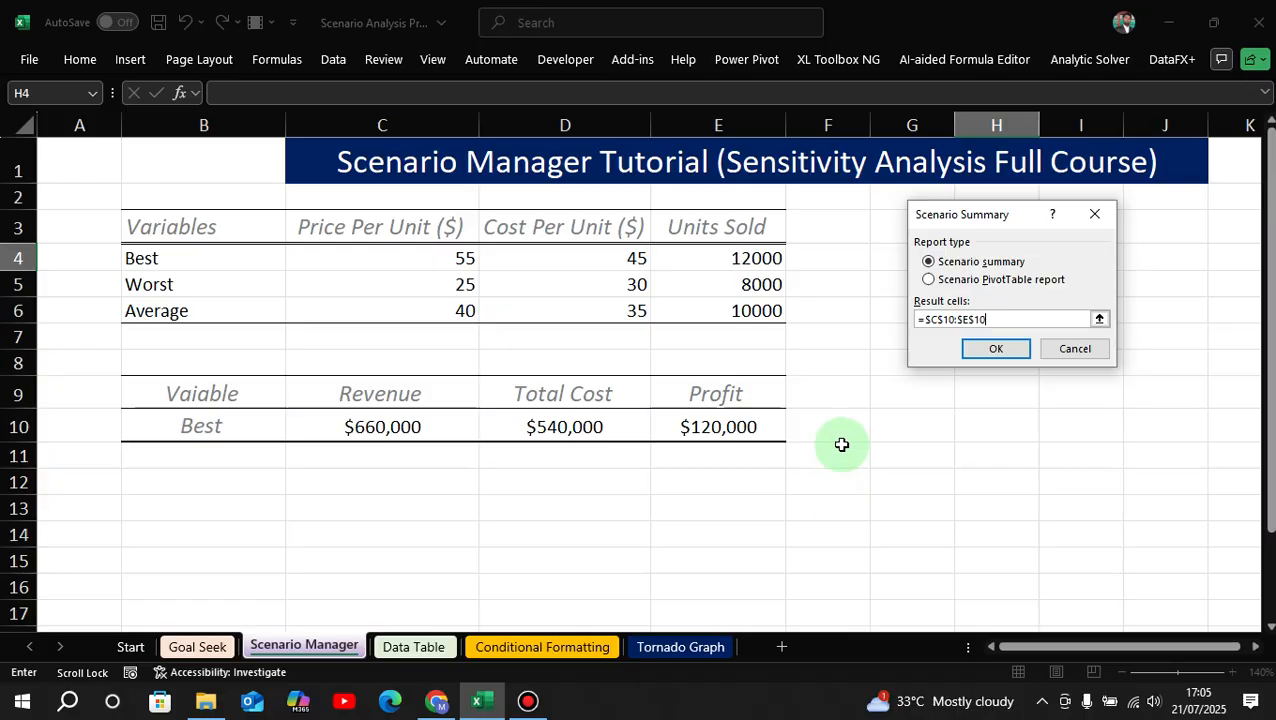
pyautogui.click(996, 348)
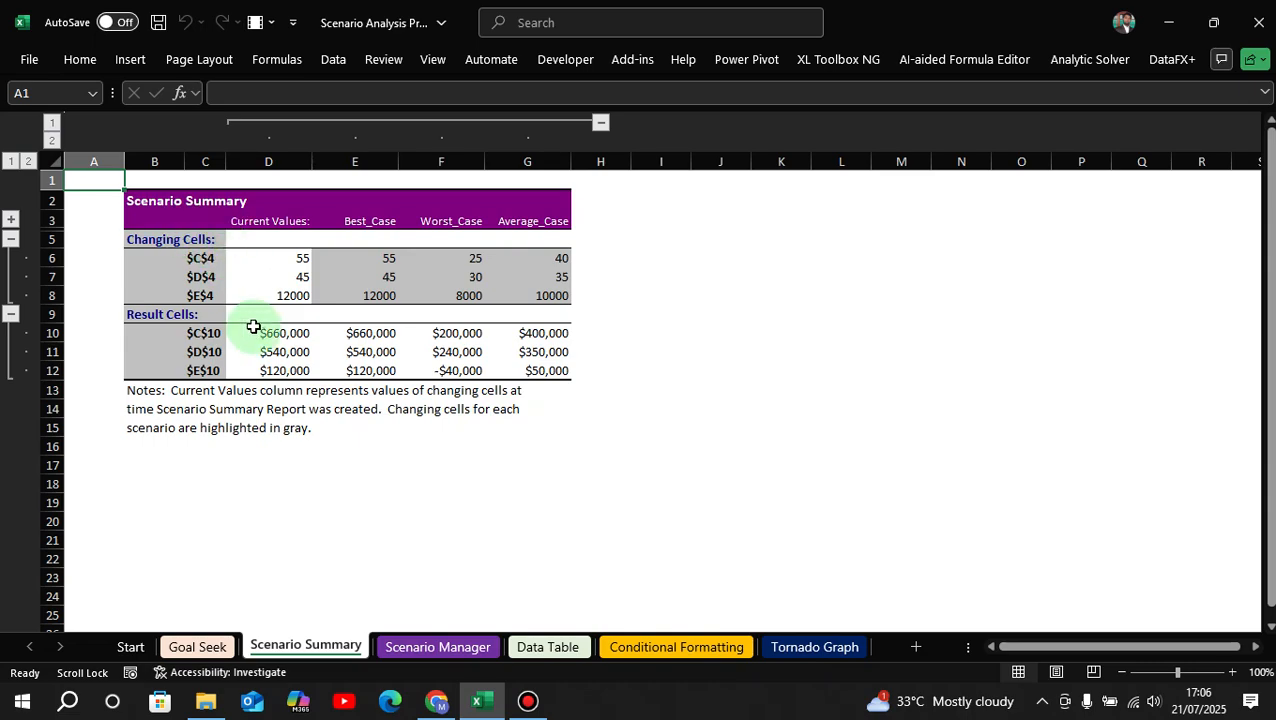
# - Examine the Best_Case, Worst_Case and Average_Case columns of the summary and their values for changing cell $C$4
pyautogui.click(379, 219)
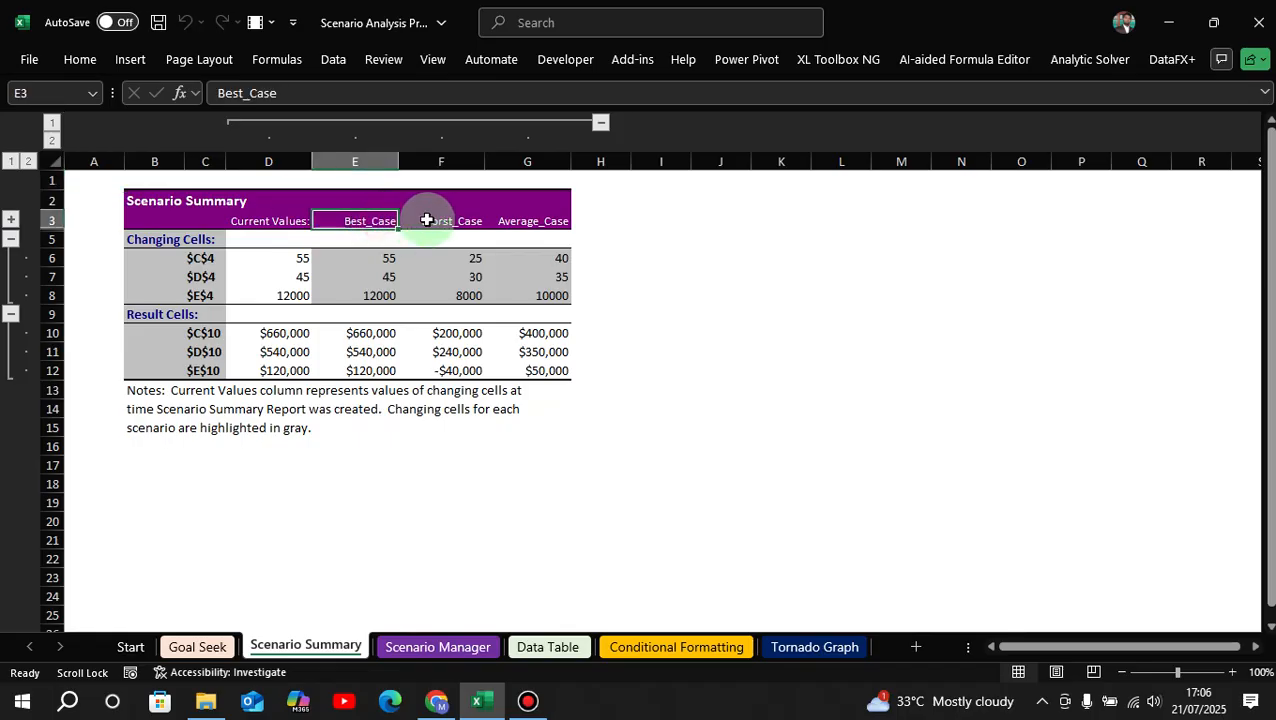
pyautogui.click(440, 219)
pyautogui.click(545, 219)
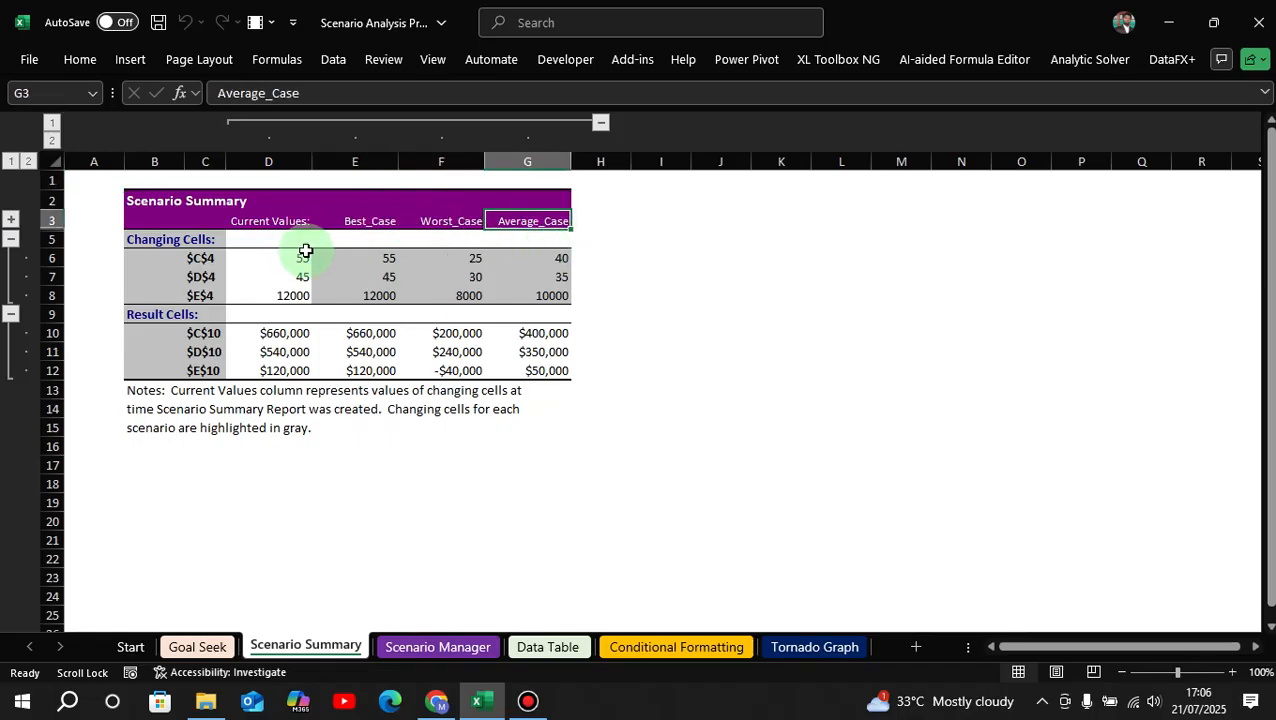
pyautogui.click(388, 258)
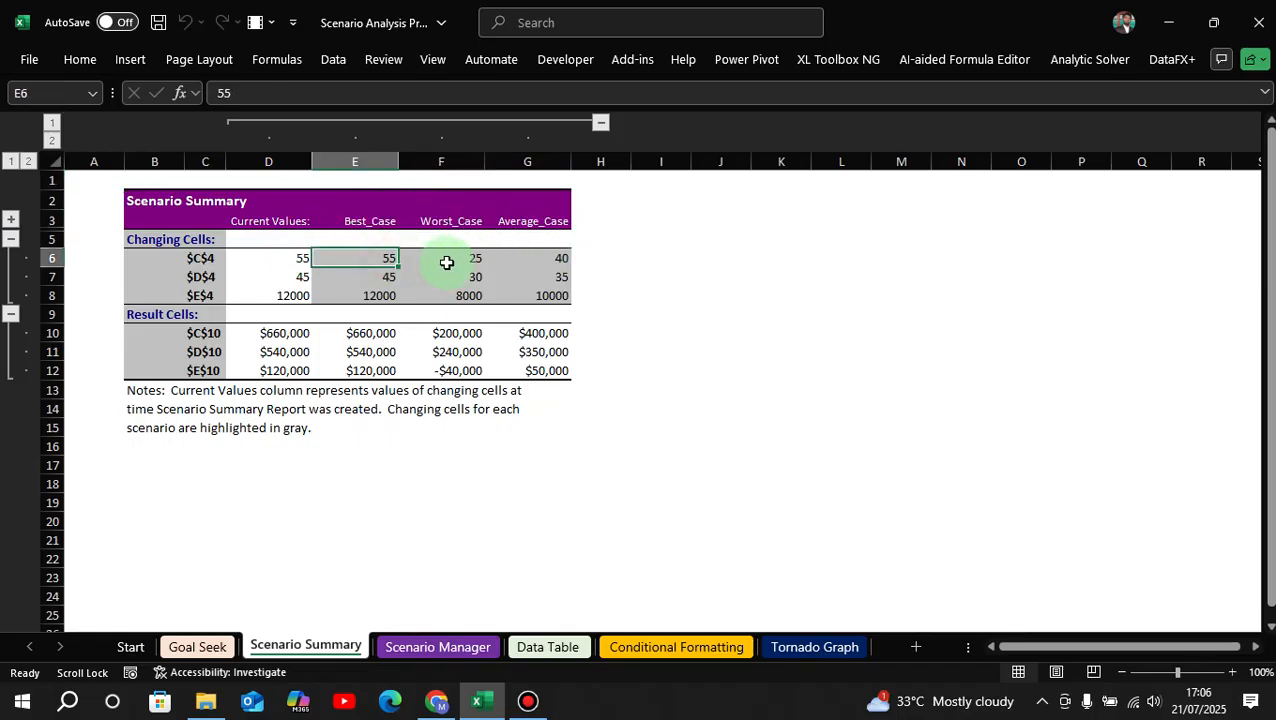
pyautogui.click(466, 258)
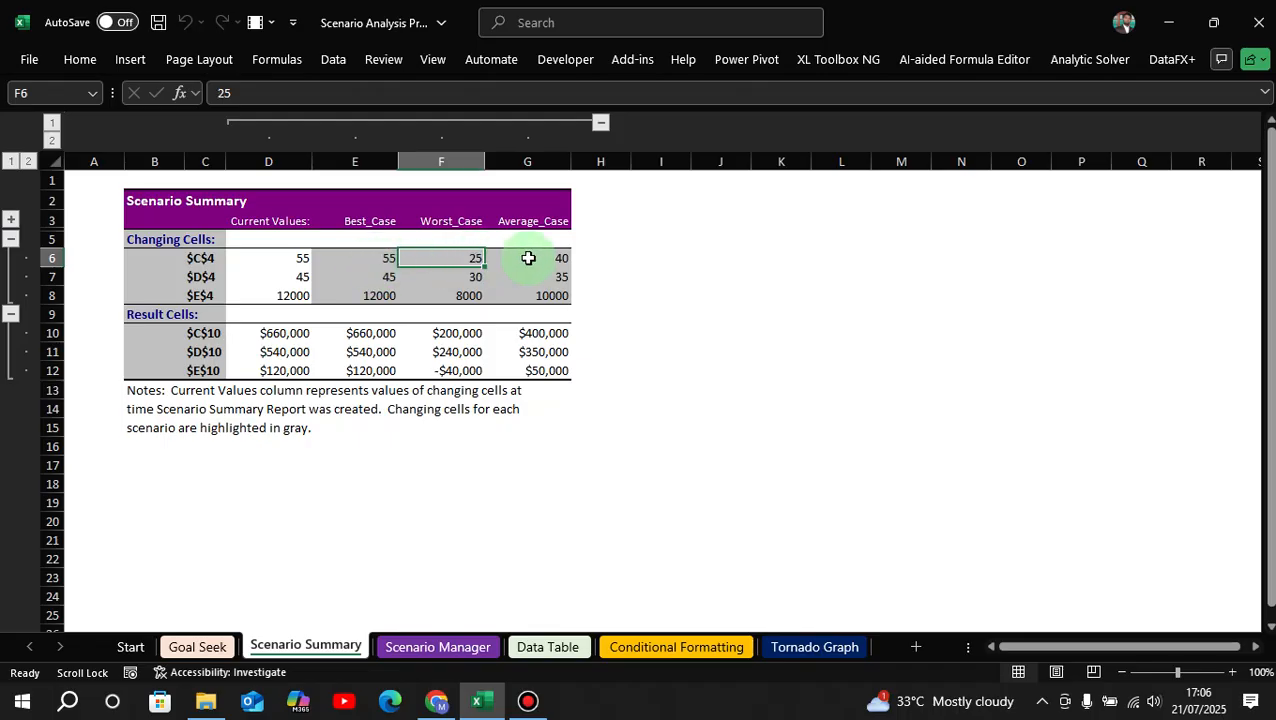
pyautogui.click(563, 258)
pyautogui.click(397, 262)
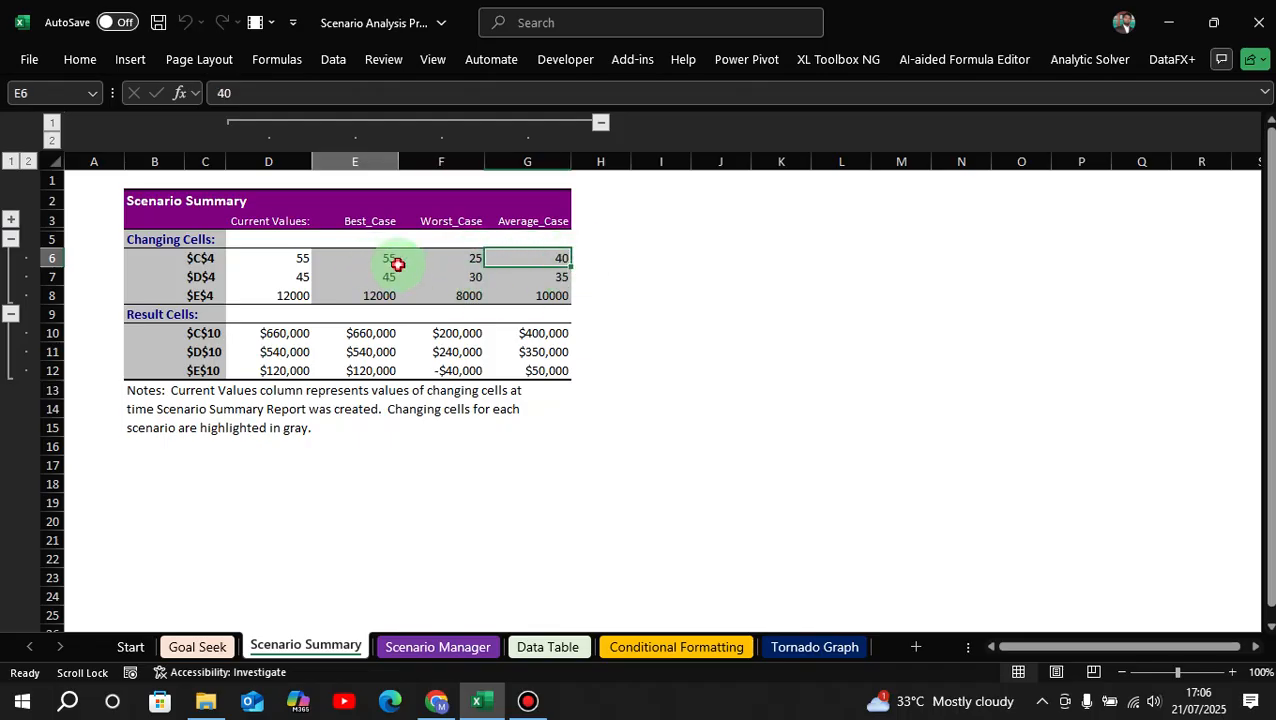
# - Examine the changing cell references $C$4, $D$4 and $E$4 listed in the scenario summary
pyautogui.click(201, 262)
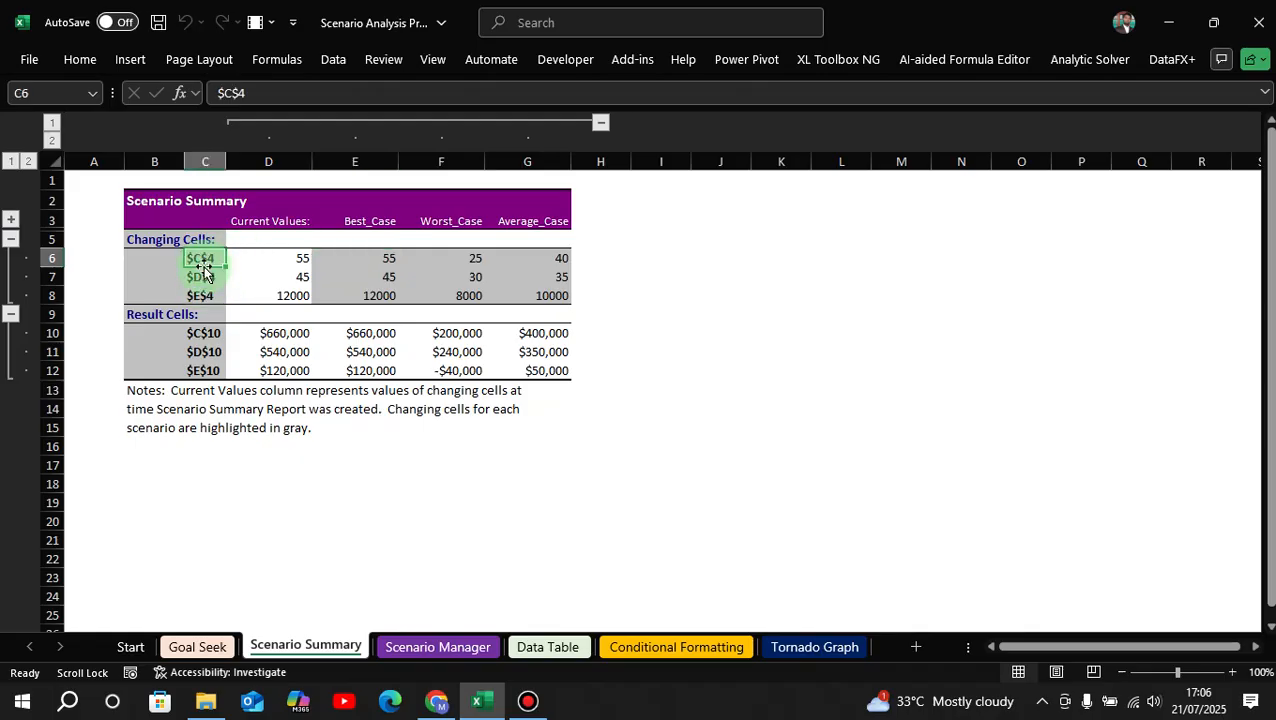
pyautogui.click(201, 277)
pyautogui.click(201, 295)
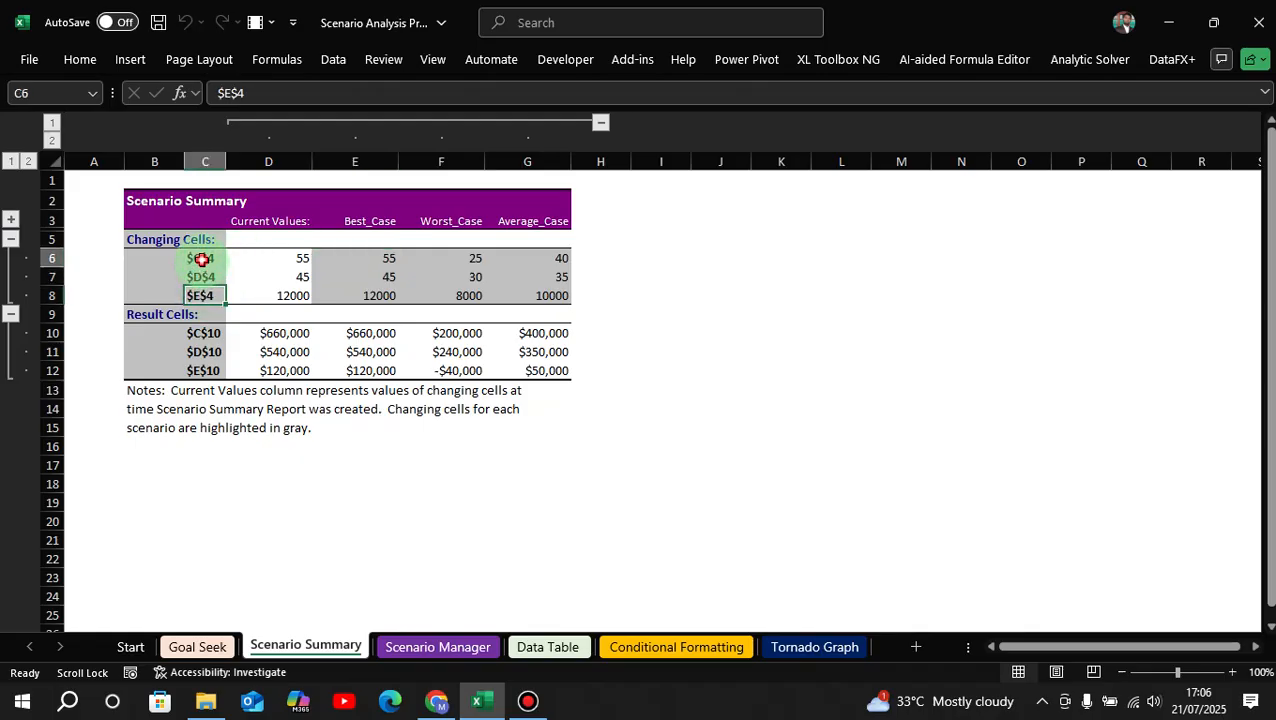
pyautogui.click(200, 258)
pyautogui.click(200, 278)
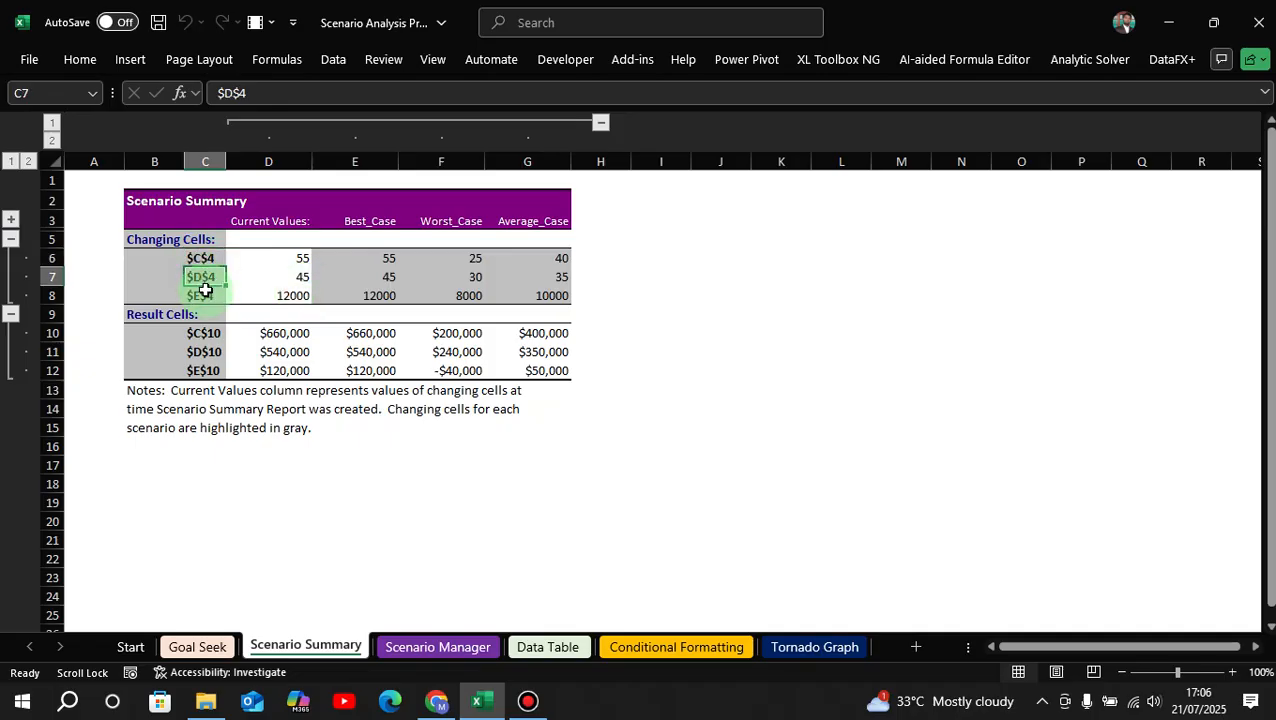
pyautogui.click(205, 296)
pyautogui.click(203, 259)
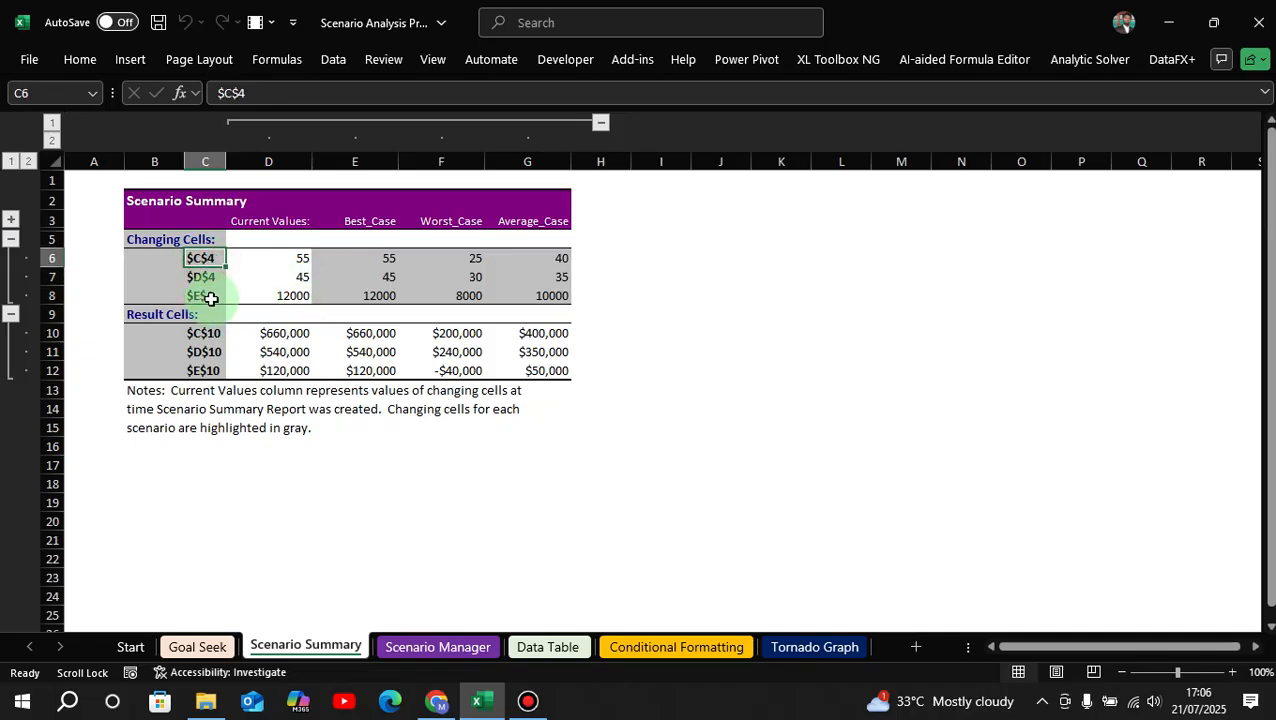
pyautogui.click(204, 279)
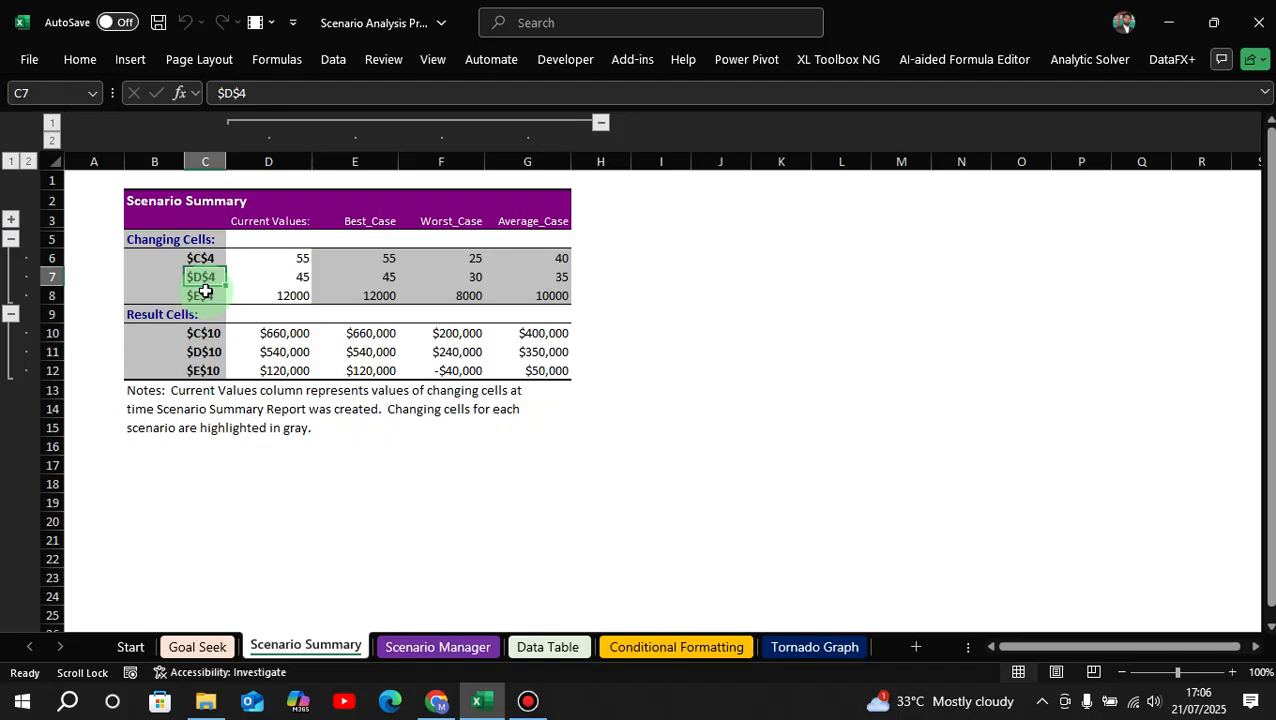
pyautogui.click(204, 296)
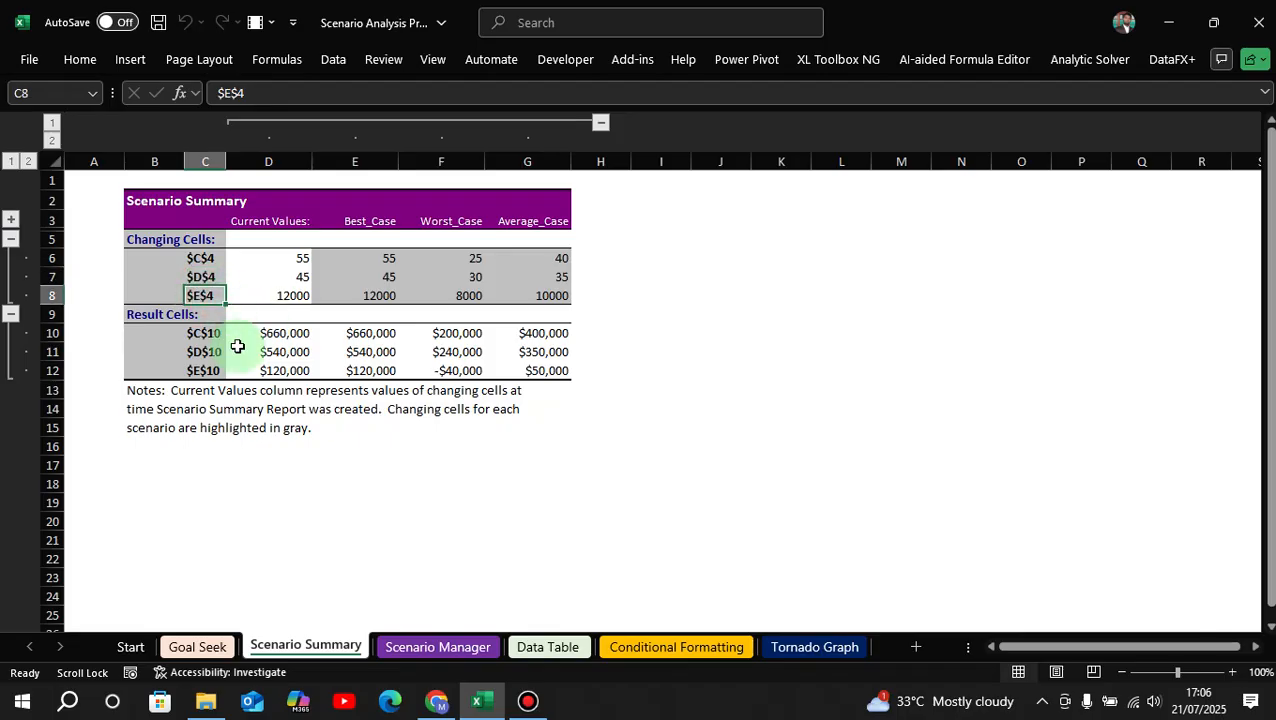
# - Examine the Best_Case values for price, cost and units sold in the summary's changing cells section
pyautogui.click(391, 259)
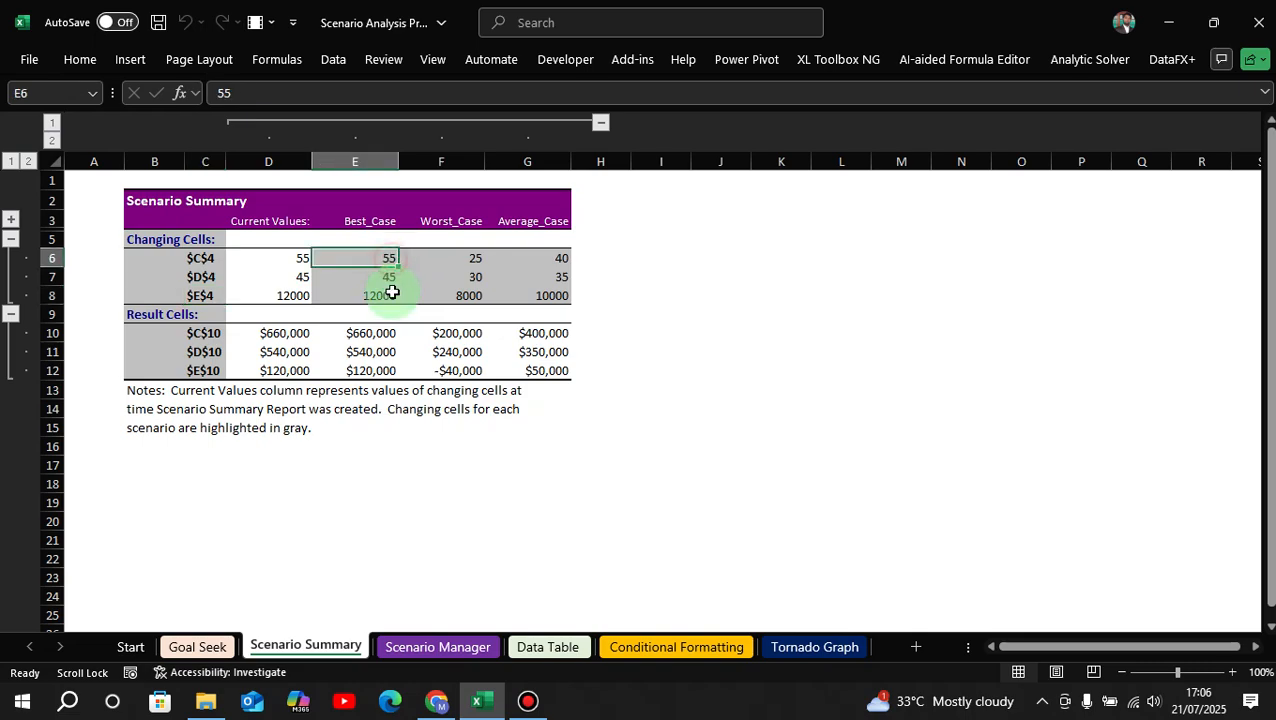
pyautogui.click(392, 280)
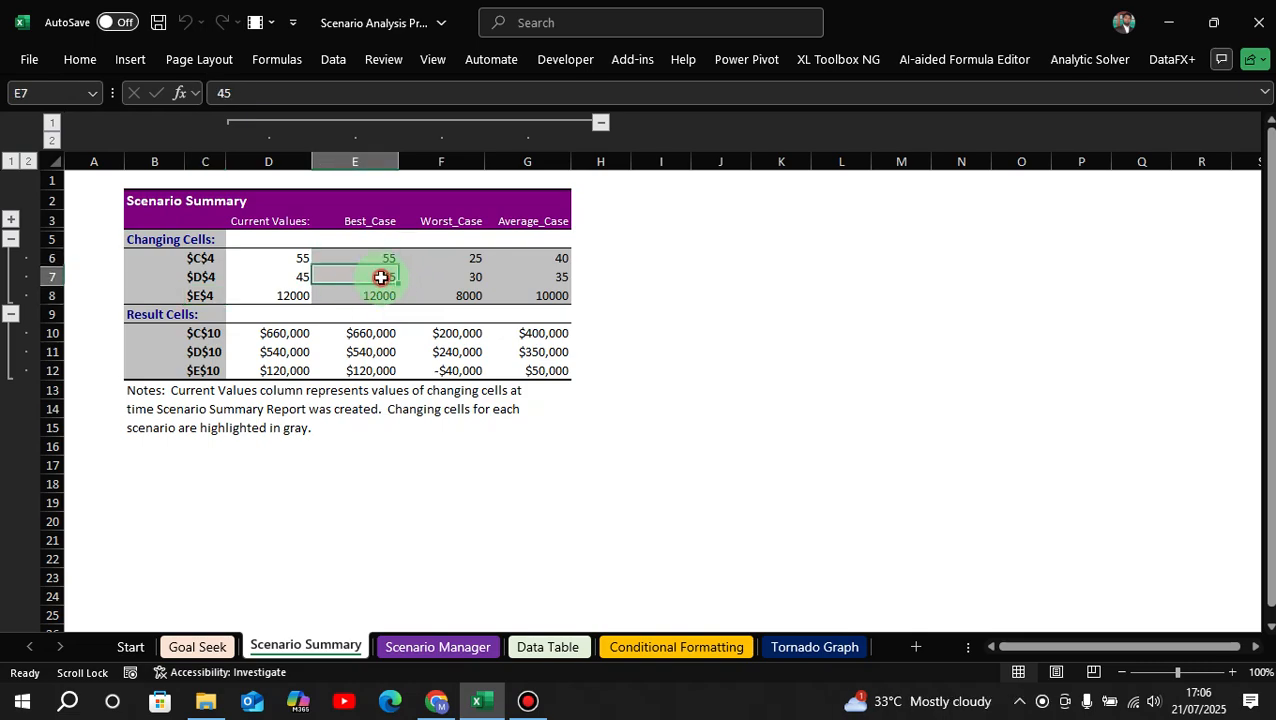
pyautogui.click(204, 277)
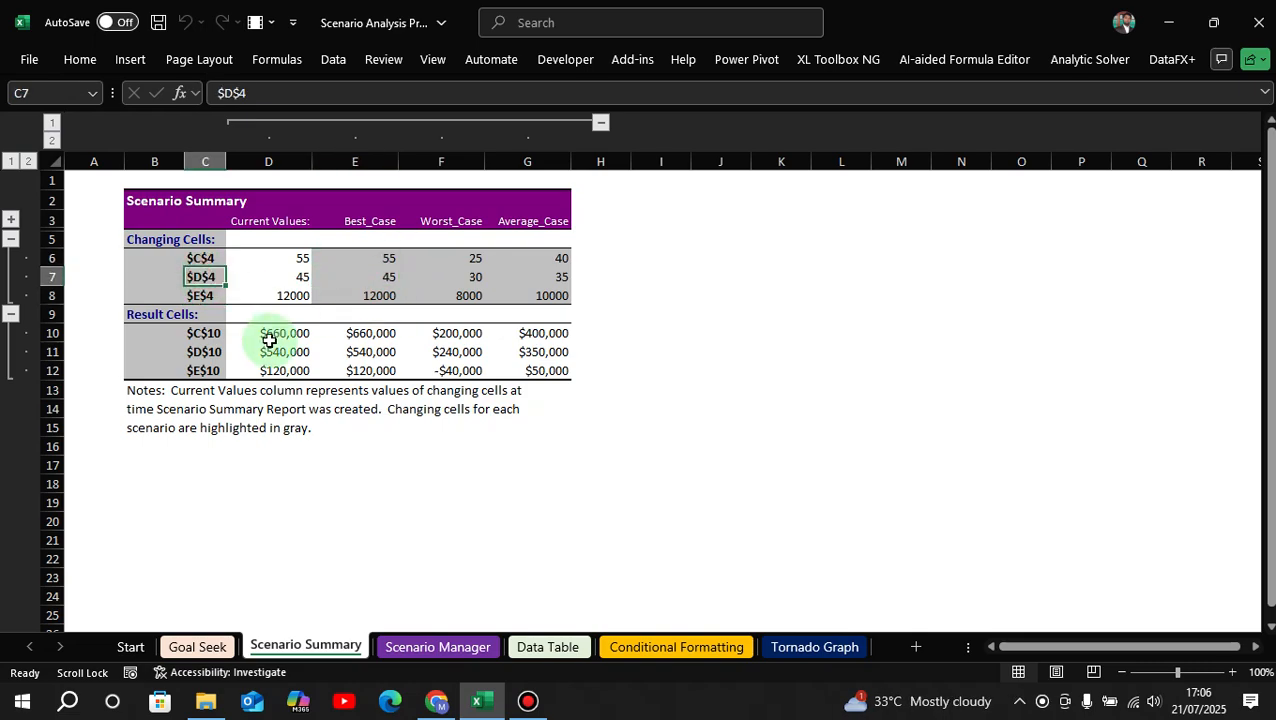
pyautogui.click(372, 296)
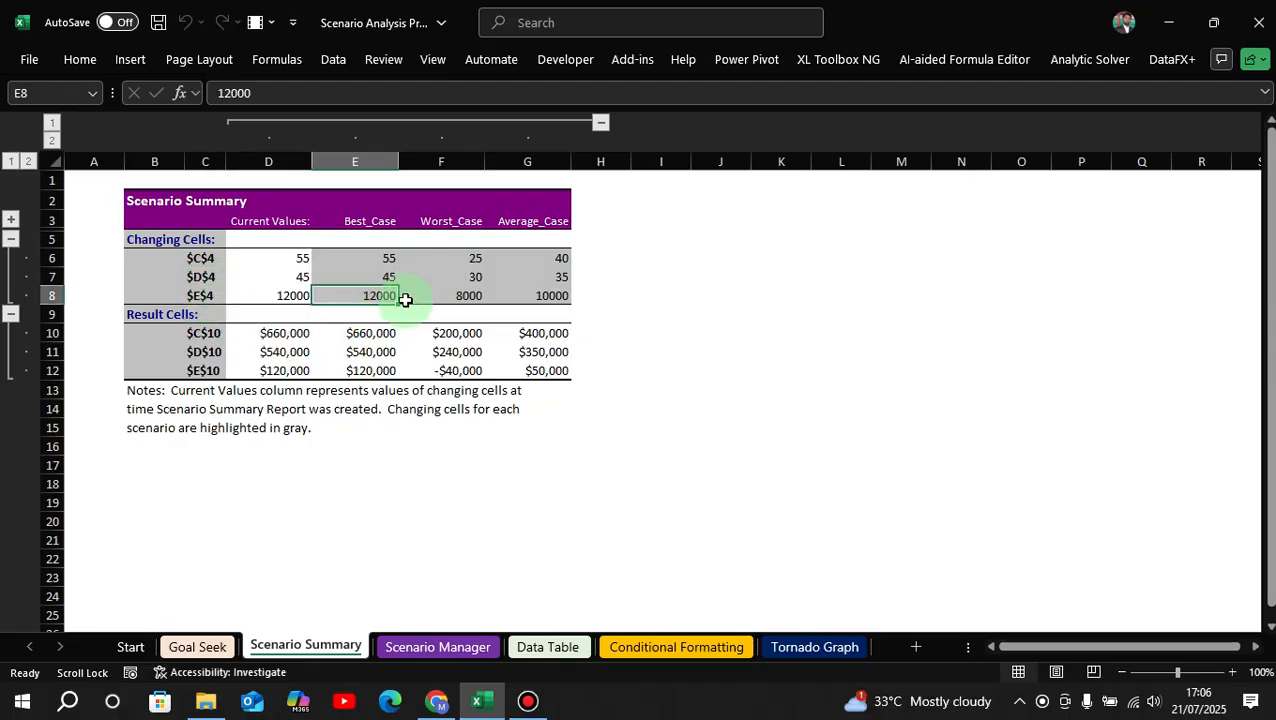
pyautogui.click(459, 246)
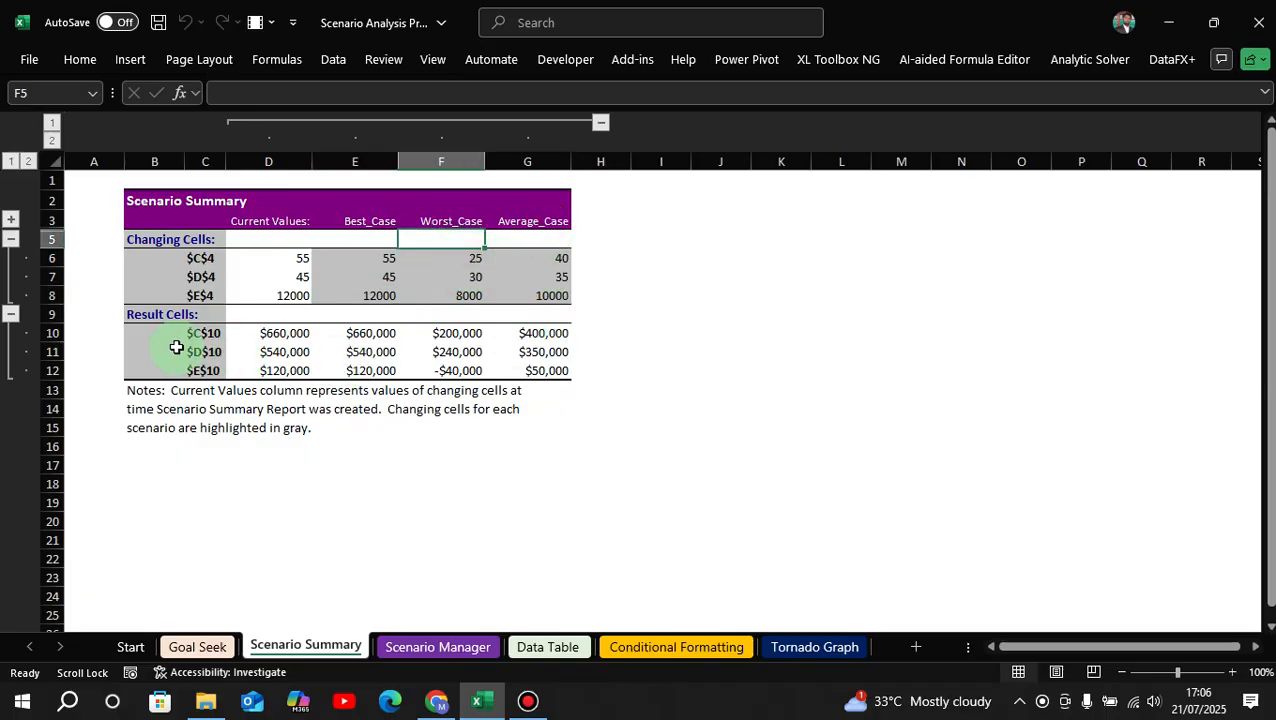
# - Compare the revenue, total cost and profit results of the best, worst and average cases in the summary
pyautogui.click(385, 333)
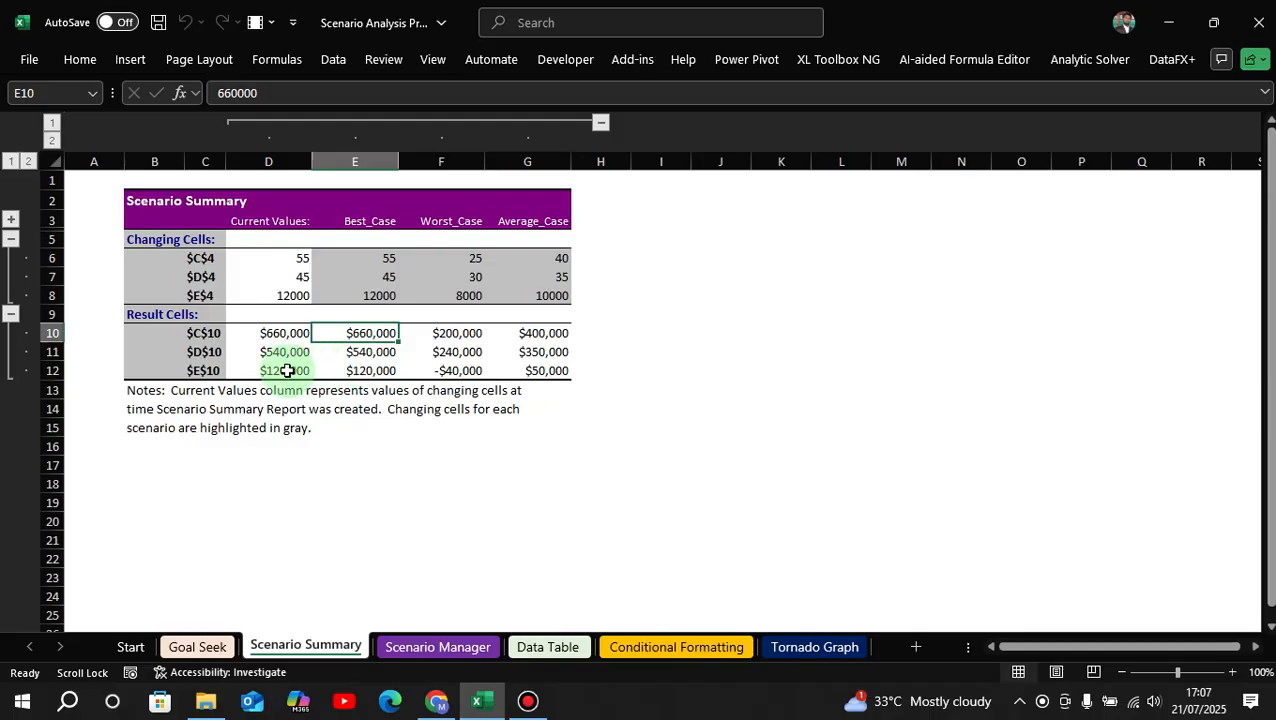
pyautogui.click(366, 353)
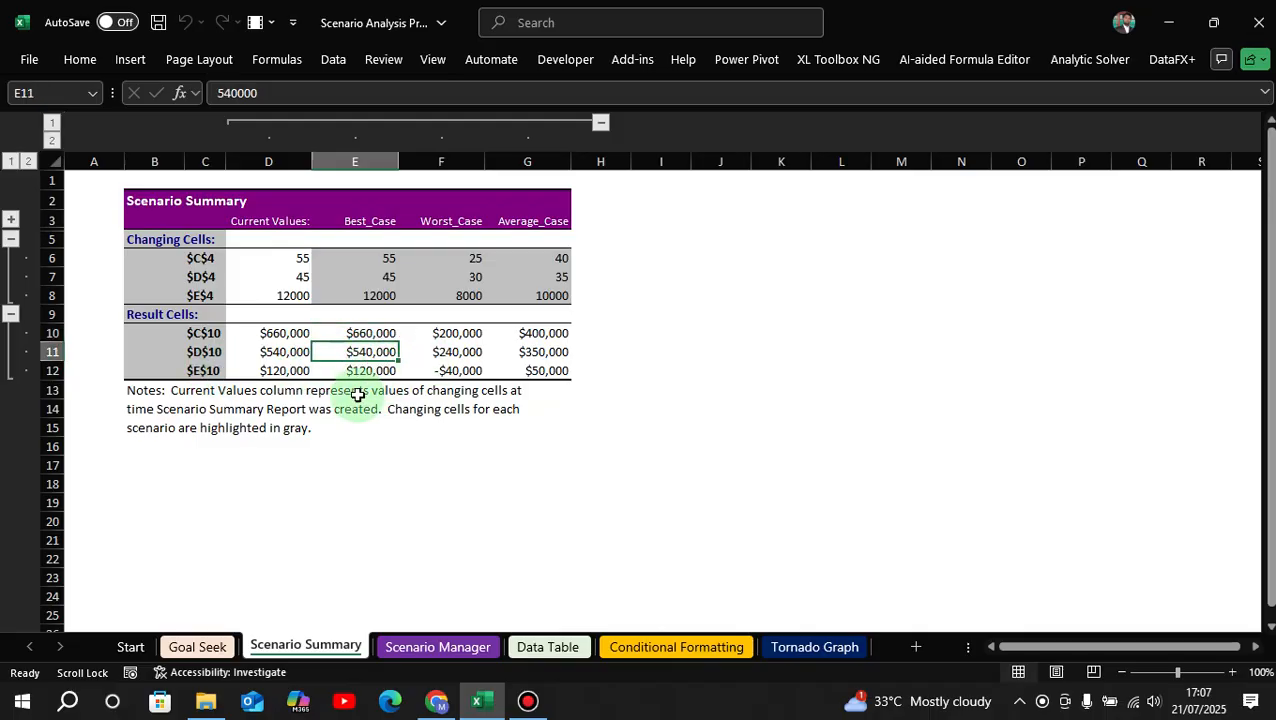
pyautogui.click(372, 372)
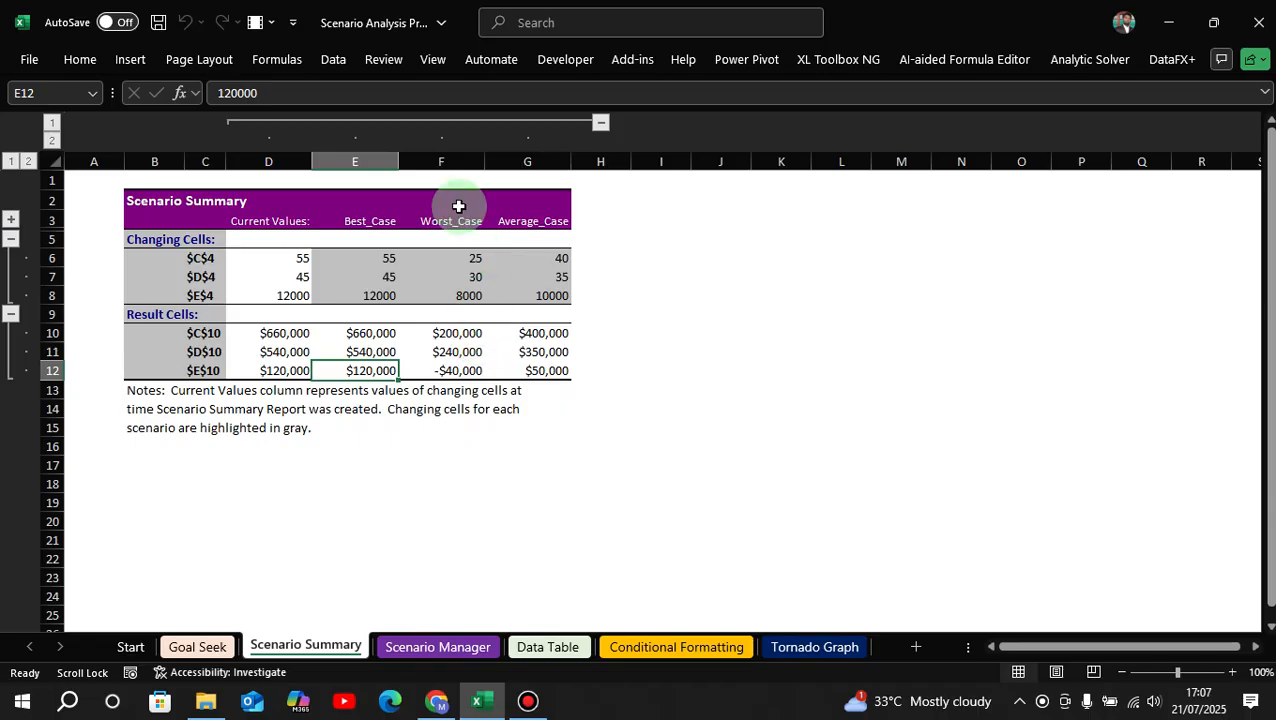
pyautogui.click(456, 333)
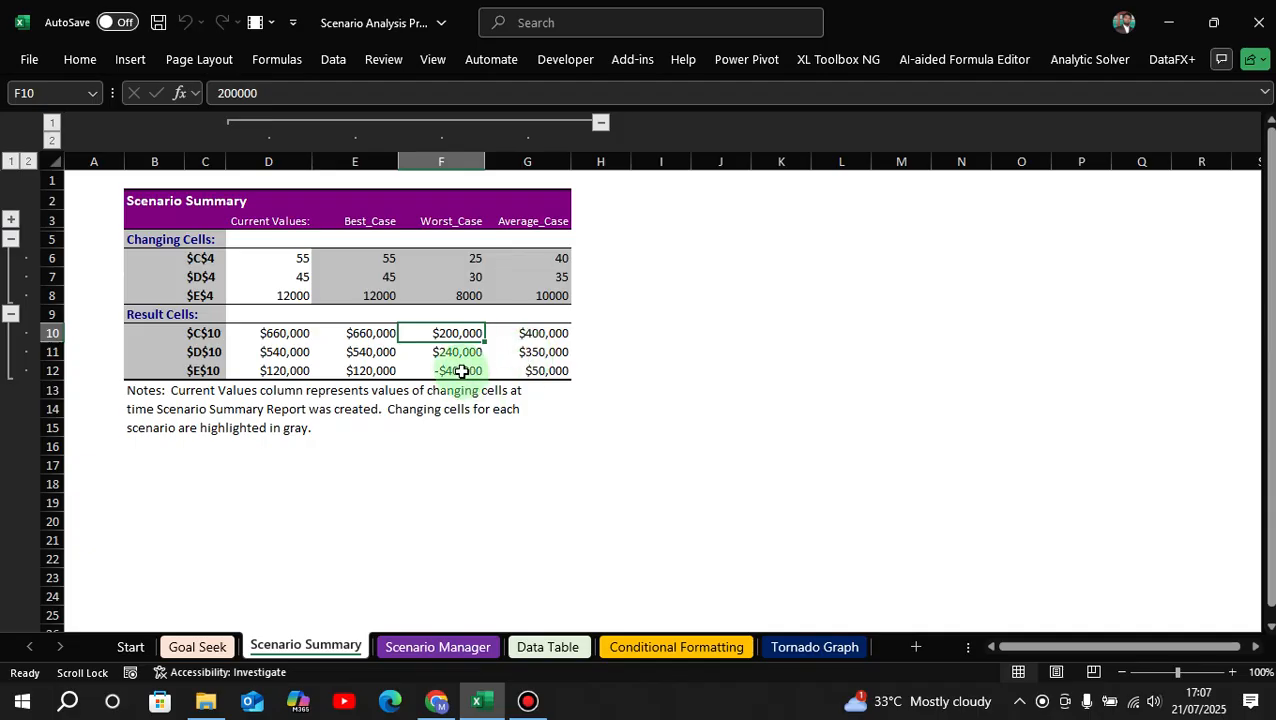
pyautogui.click(461, 370)
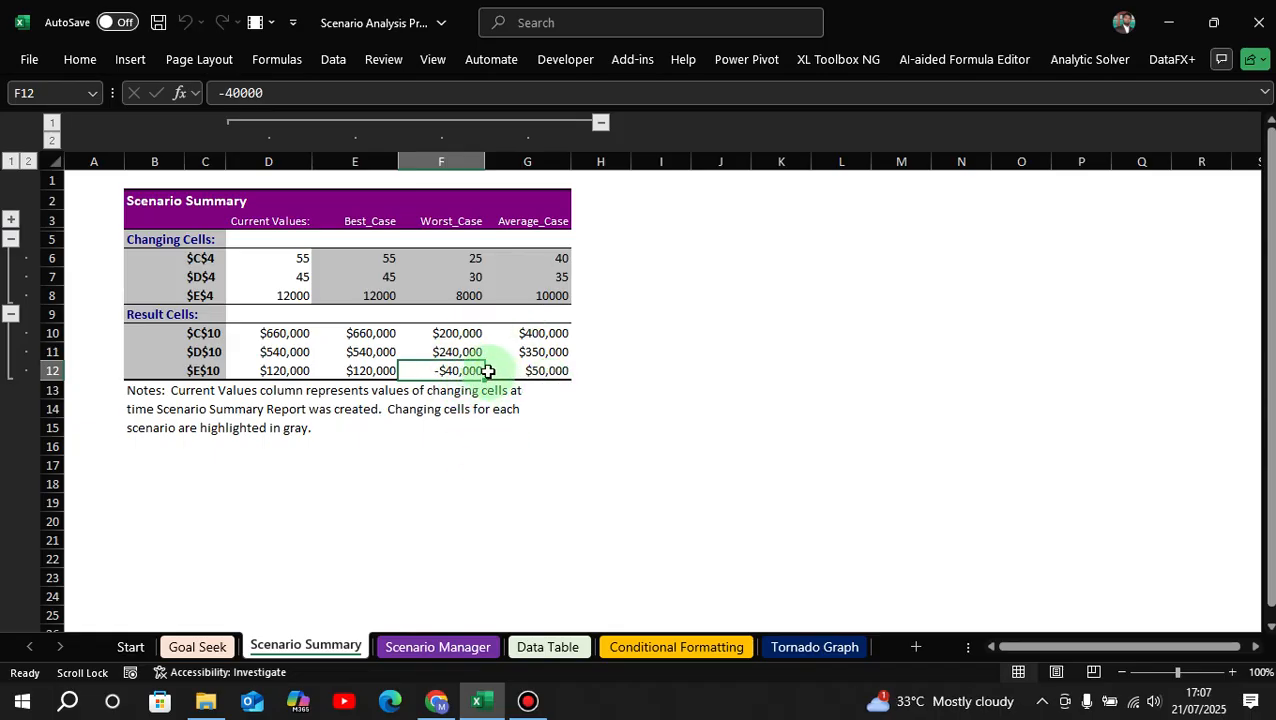
pyautogui.click(553, 336)
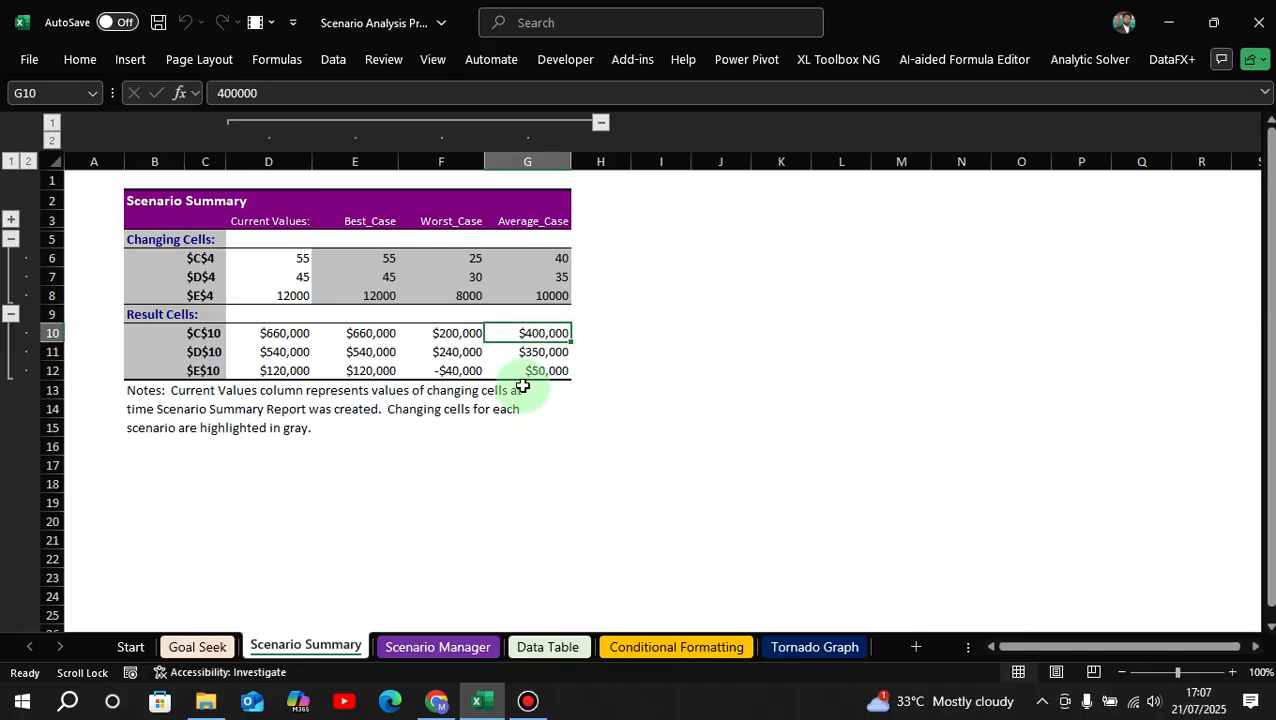
pyautogui.click(540, 352)
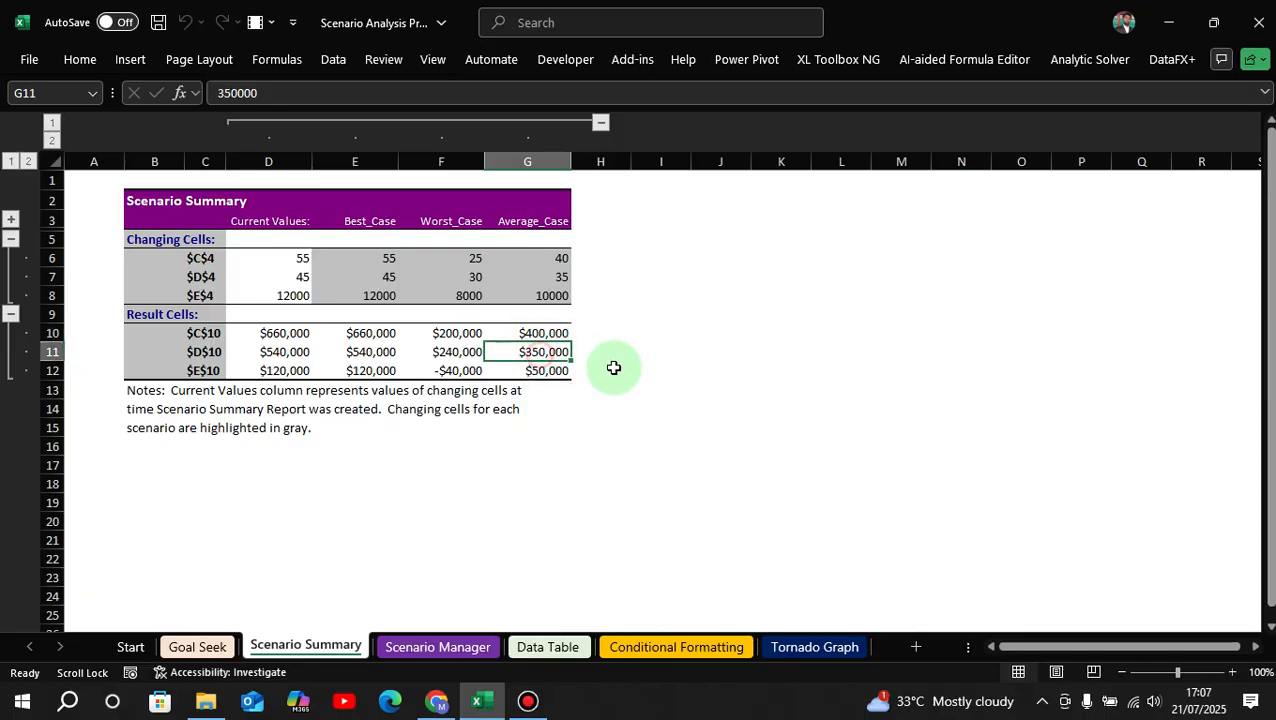
pyautogui.click(560, 370)
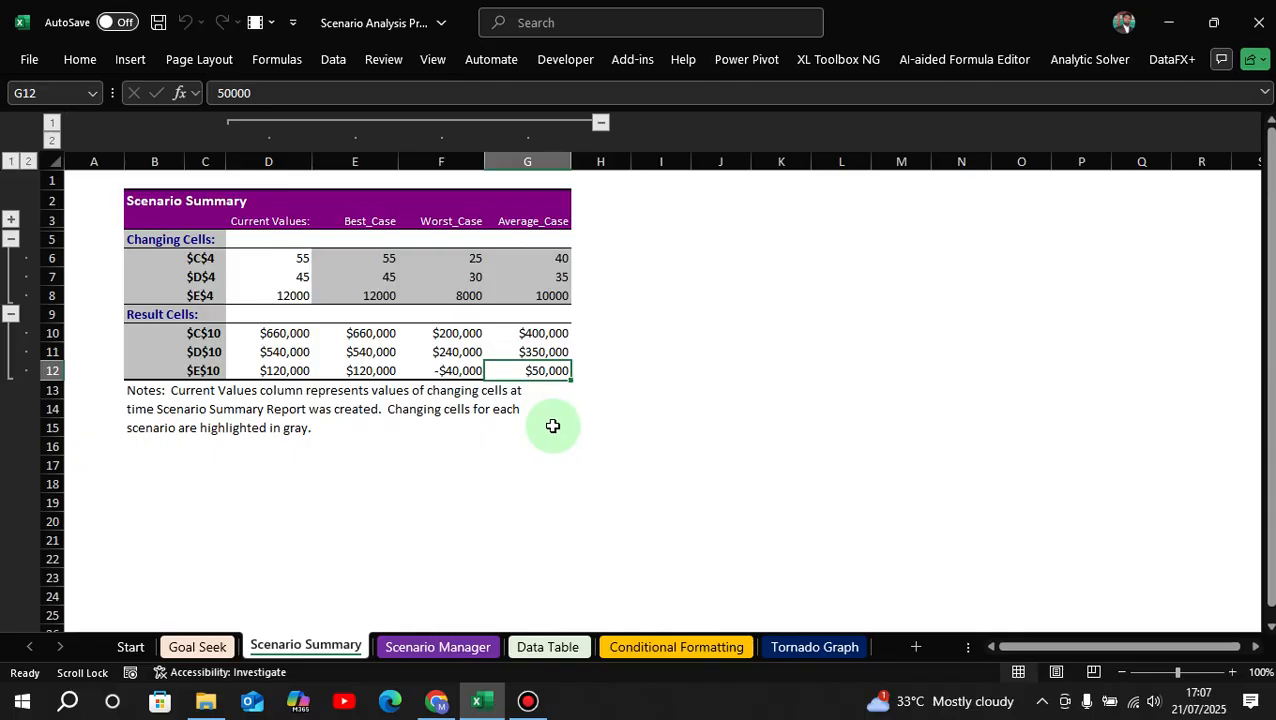